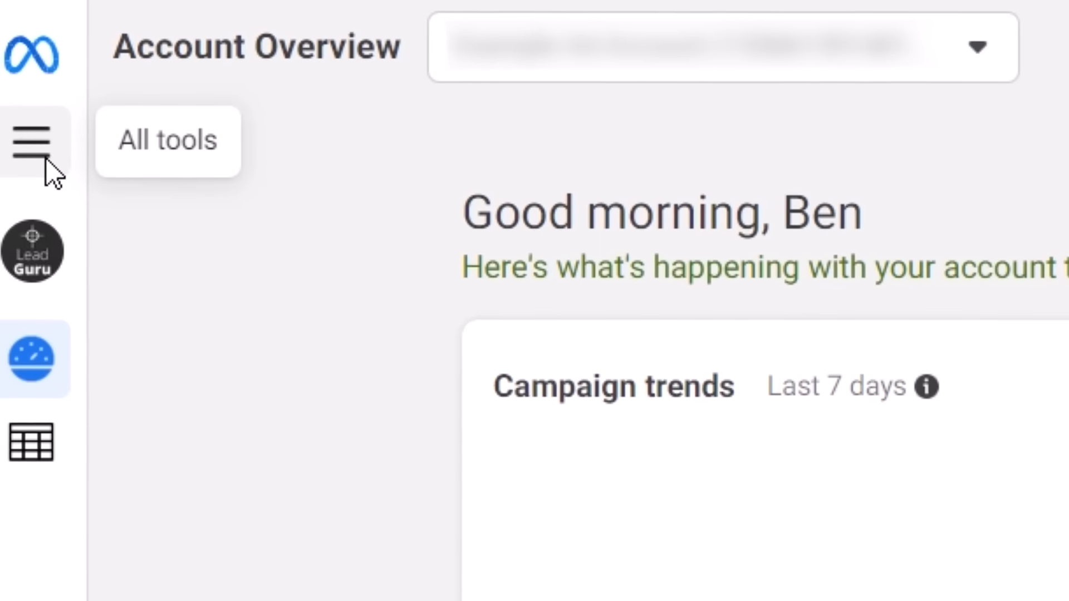
# Go to the Audiences tool and start a new custom audience with Website as its source
pyautogui.click(22, 93)
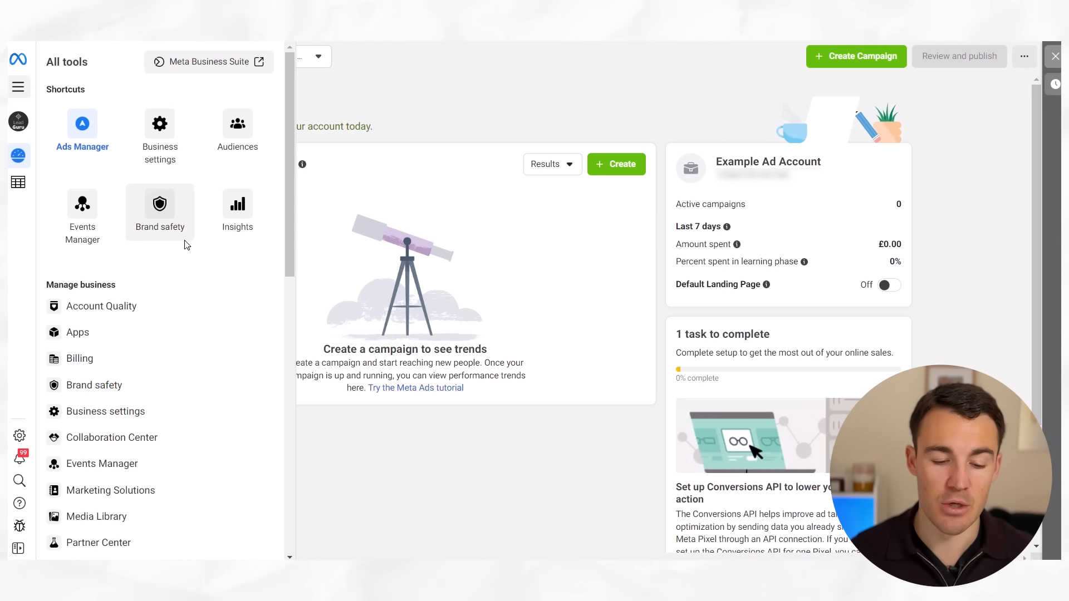
pyautogui.click(238, 126)
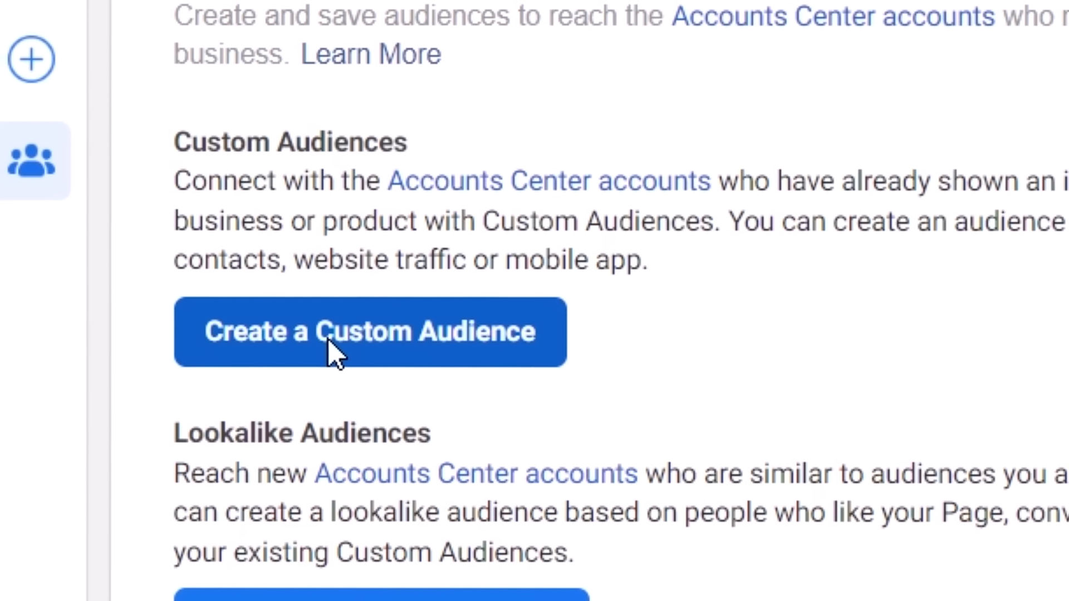
pyautogui.click(327, 339)
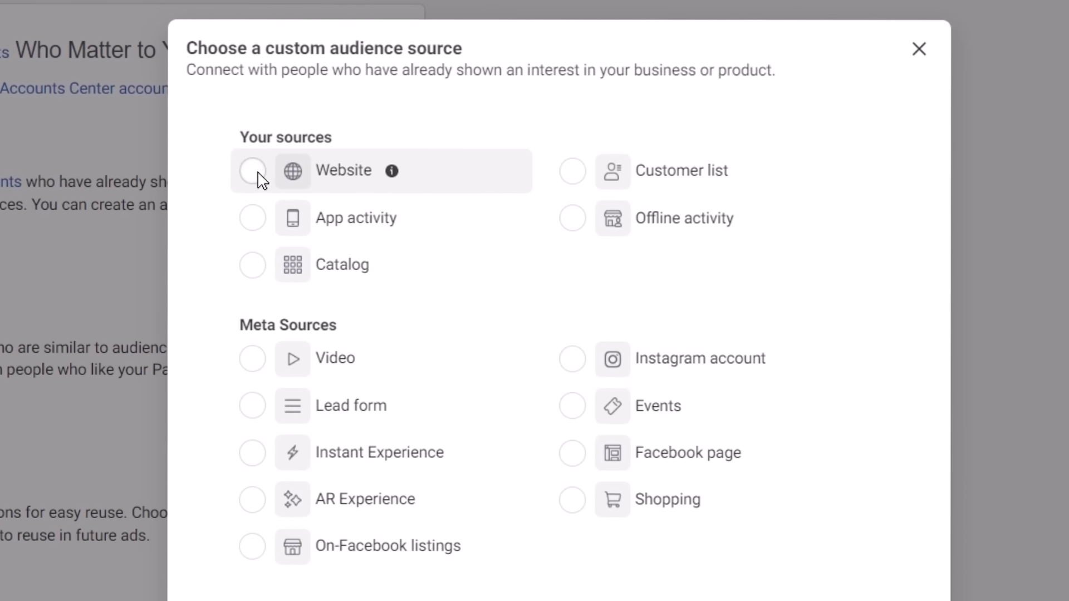
pyautogui.click(253, 173)
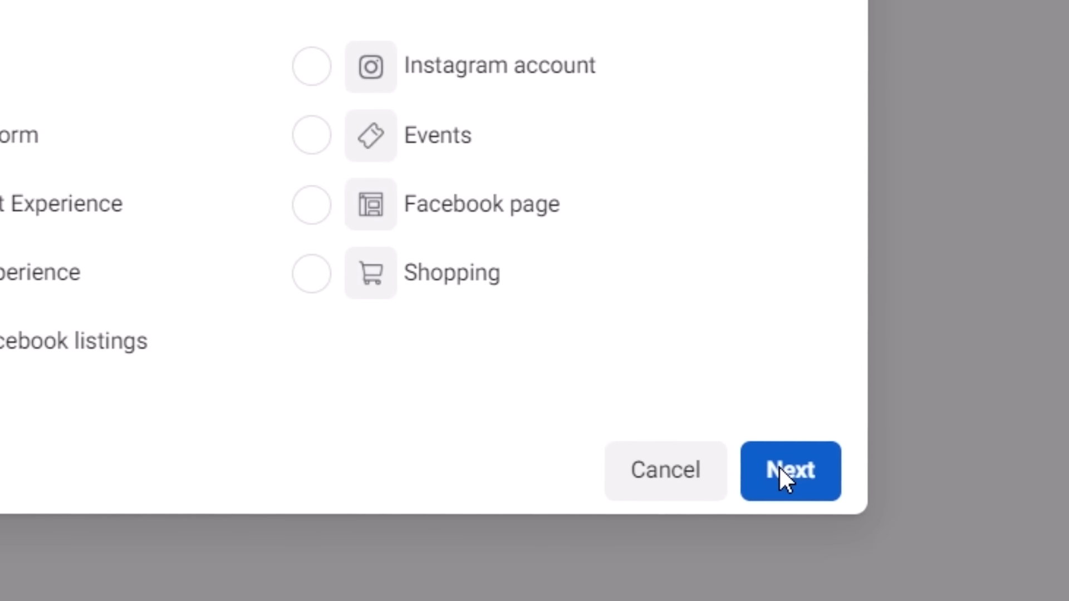
pyautogui.click(787, 468)
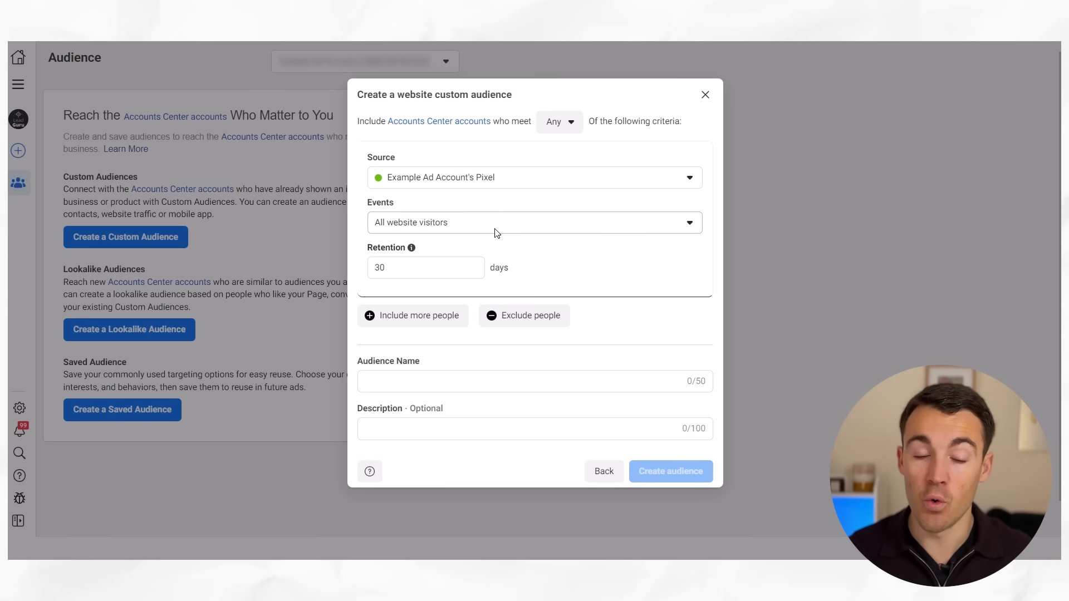
# Set the audience event to Visitors by time spent with a 5% percentile
pyautogui.click(668, 224)
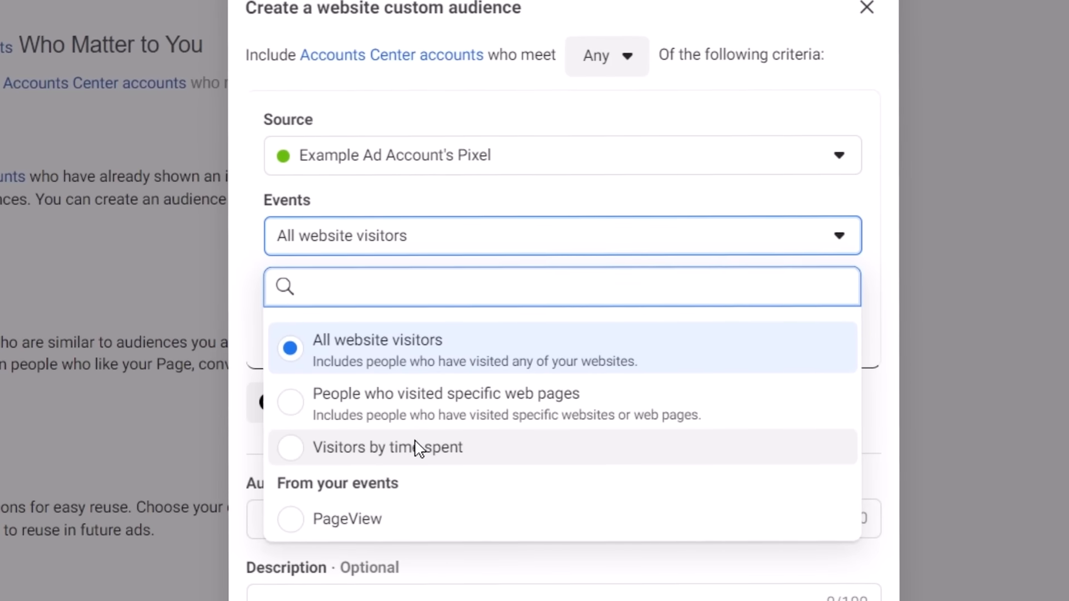
pyautogui.click(452, 341)
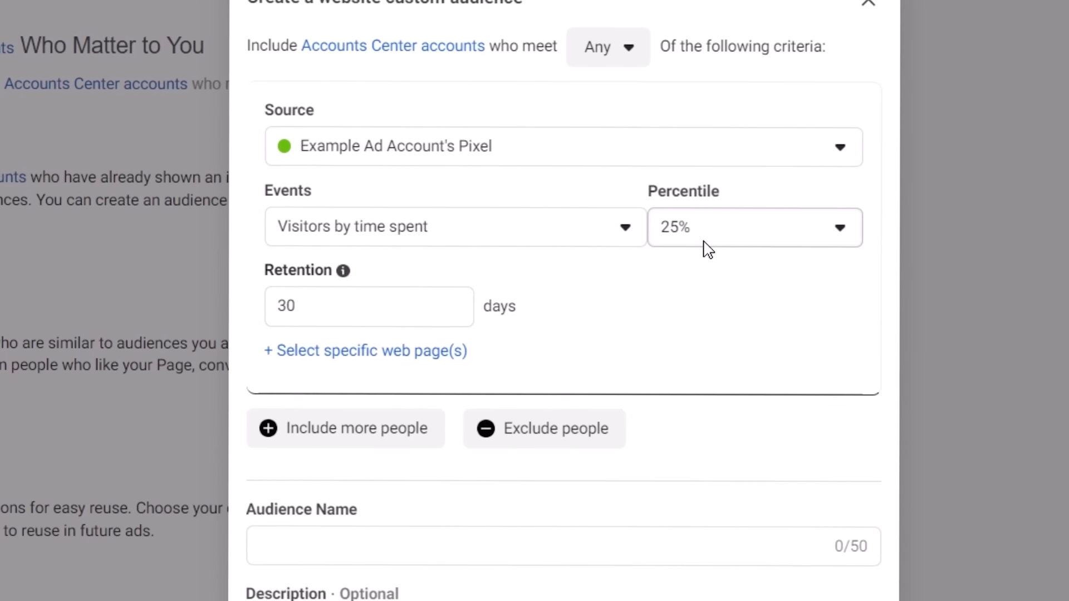
pyautogui.click(704, 242)
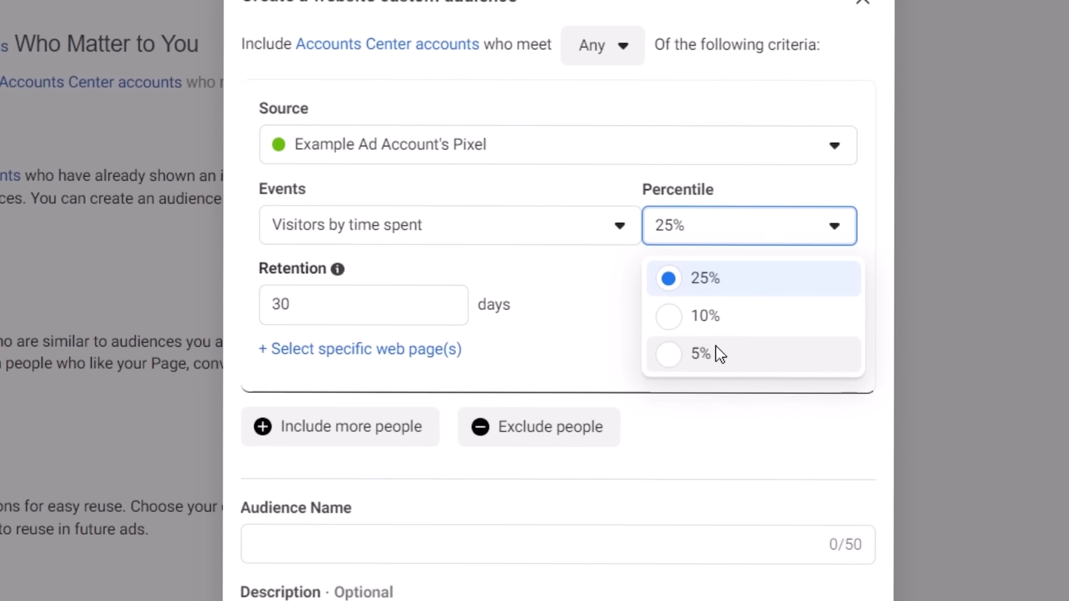
pyautogui.click(719, 356)
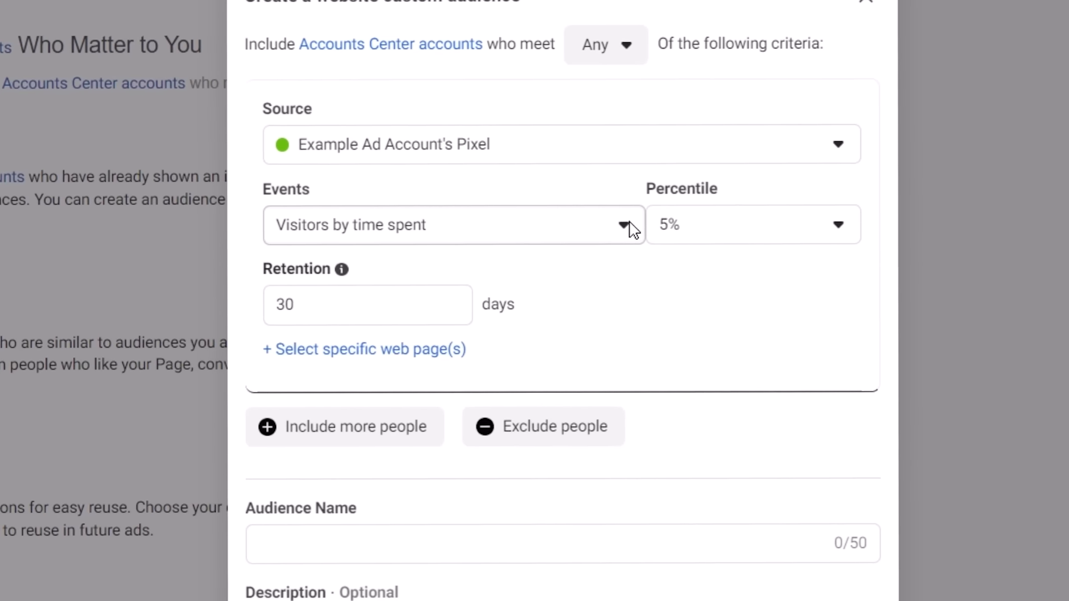
# Set the event to People who visited specific web pages and make the URL condition contain "hats"
pyautogui.click(569, 217)
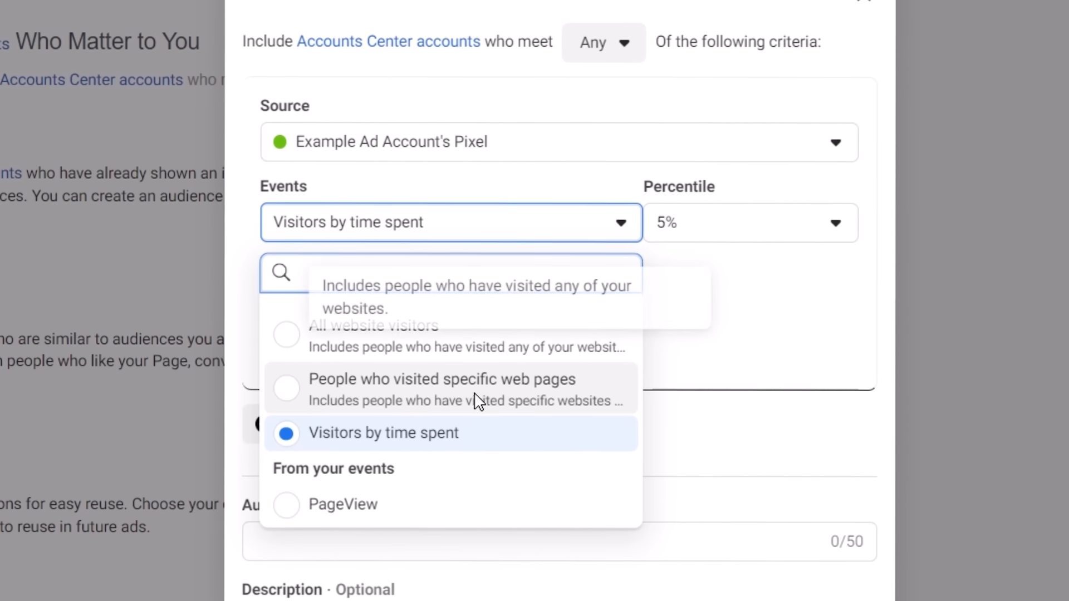
pyautogui.click(478, 400)
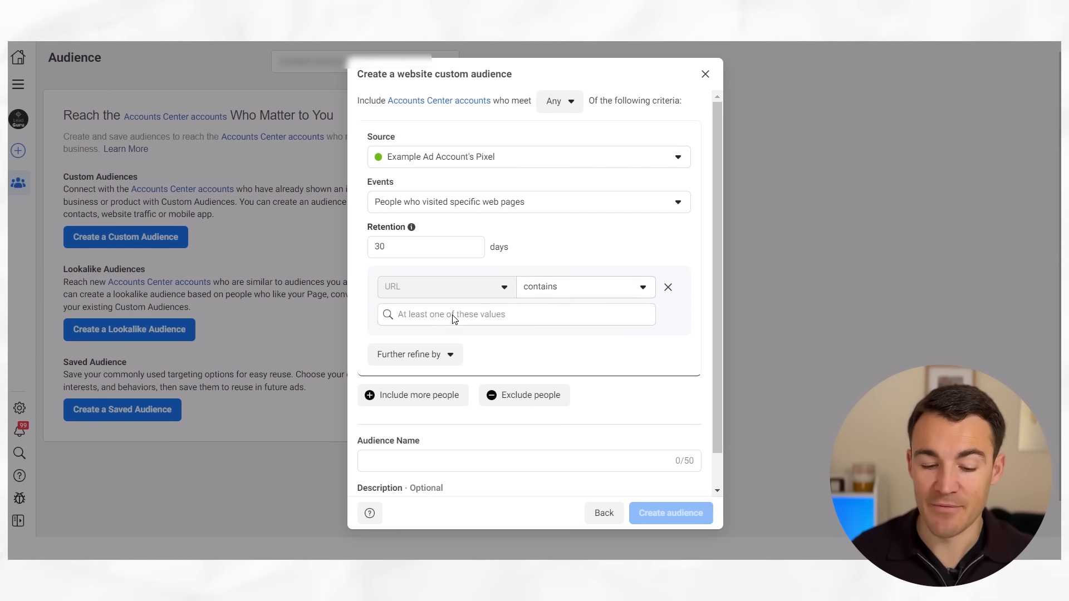
pyautogui.click(440, 320)
pyautogui.write('hats')
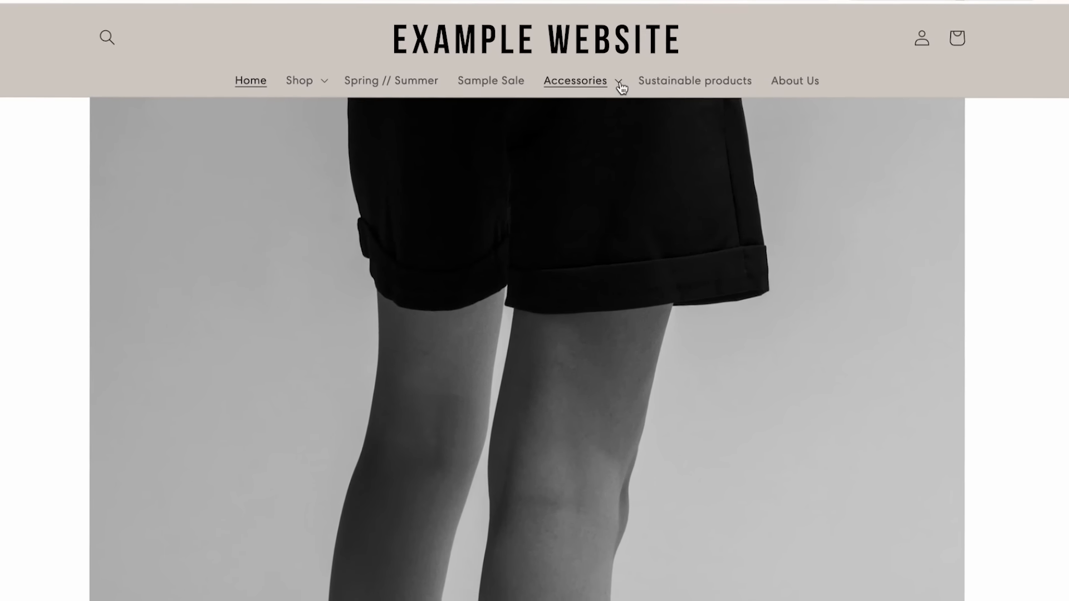
# Open the Hats accessories collection on the example website and examine the ending of its page URL
pyautogui.click(622, 84)
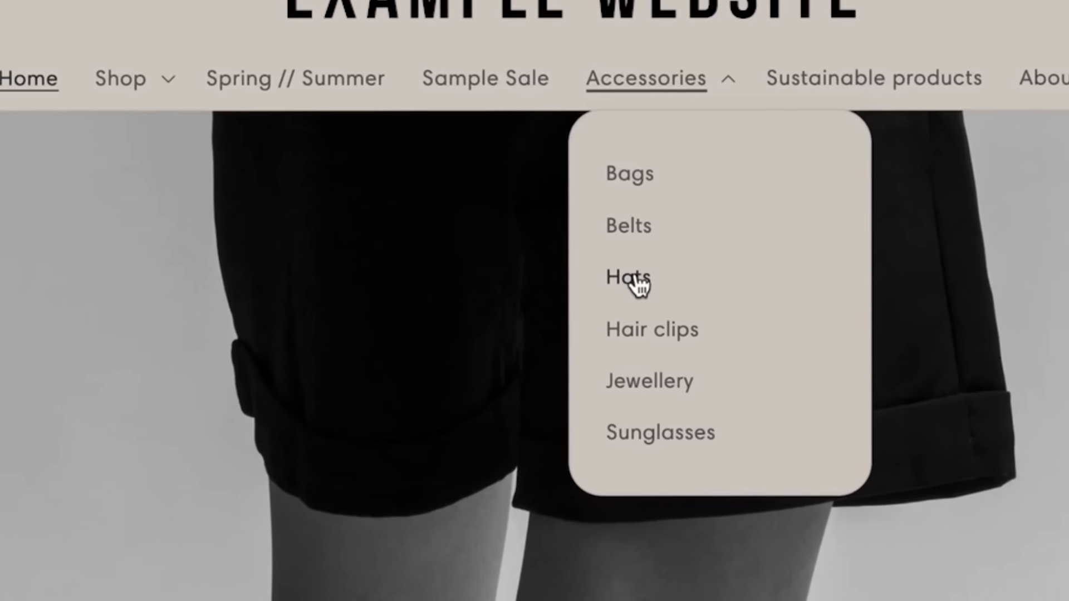
pyautogui.click(635, 282)
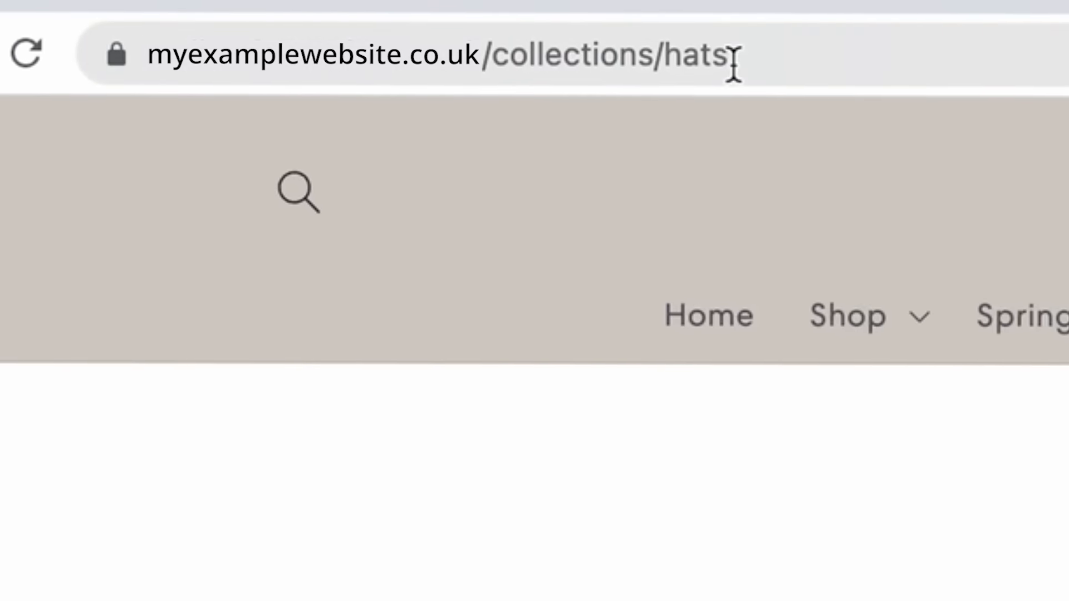
pyautogui.click(733, 63)
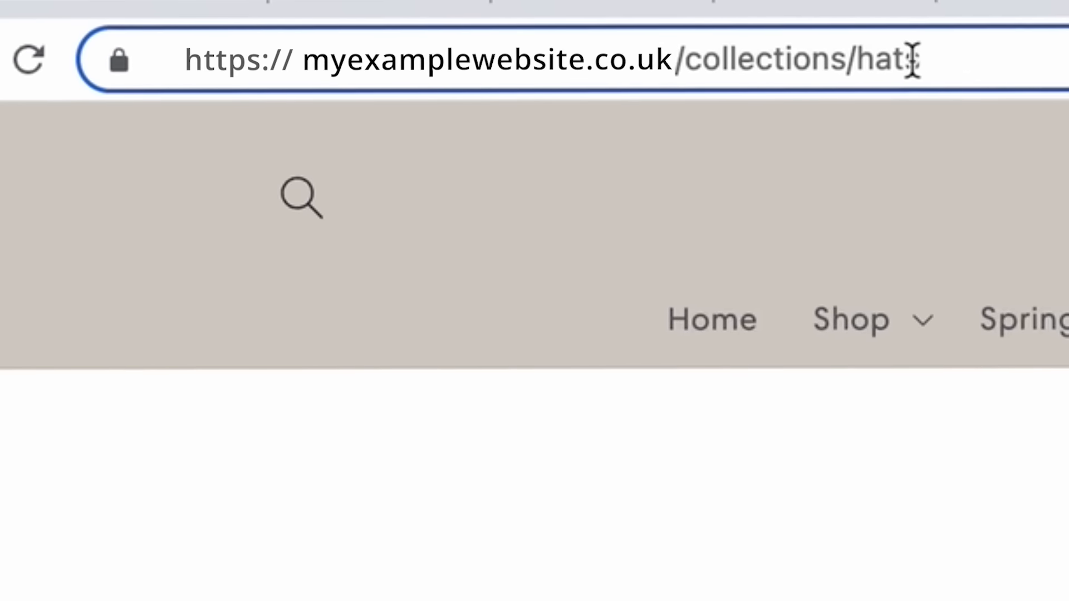
pyautogui.moveTo(979, 55); pyautogui.dragTo(842, 59)
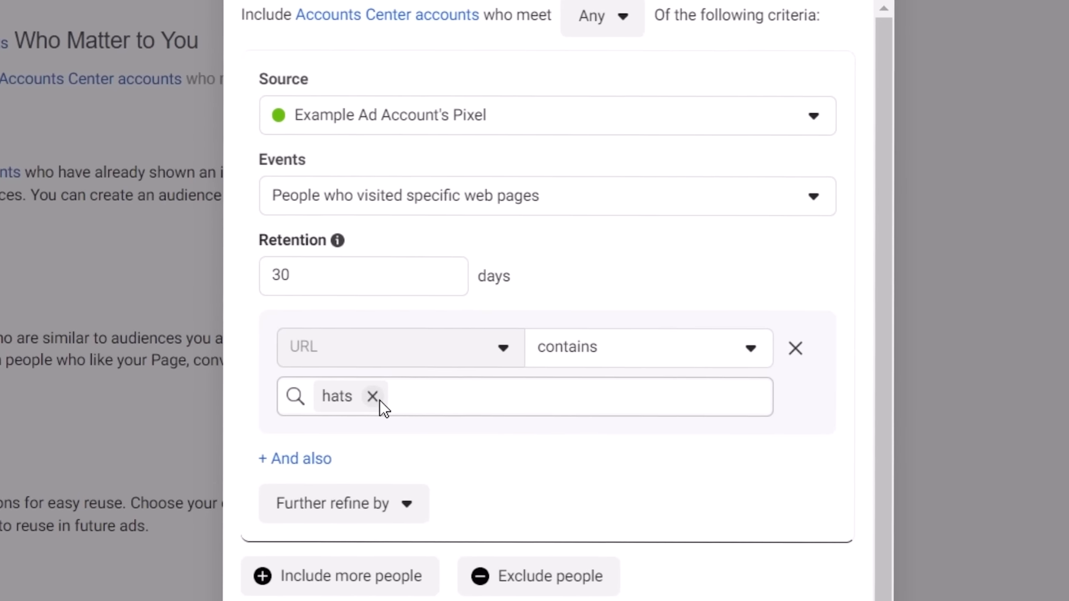
# Replace the URL value with "shoes" and set the URL condition to equals
pyautogui.click(431, 314)
pyautogui.write('shoes')
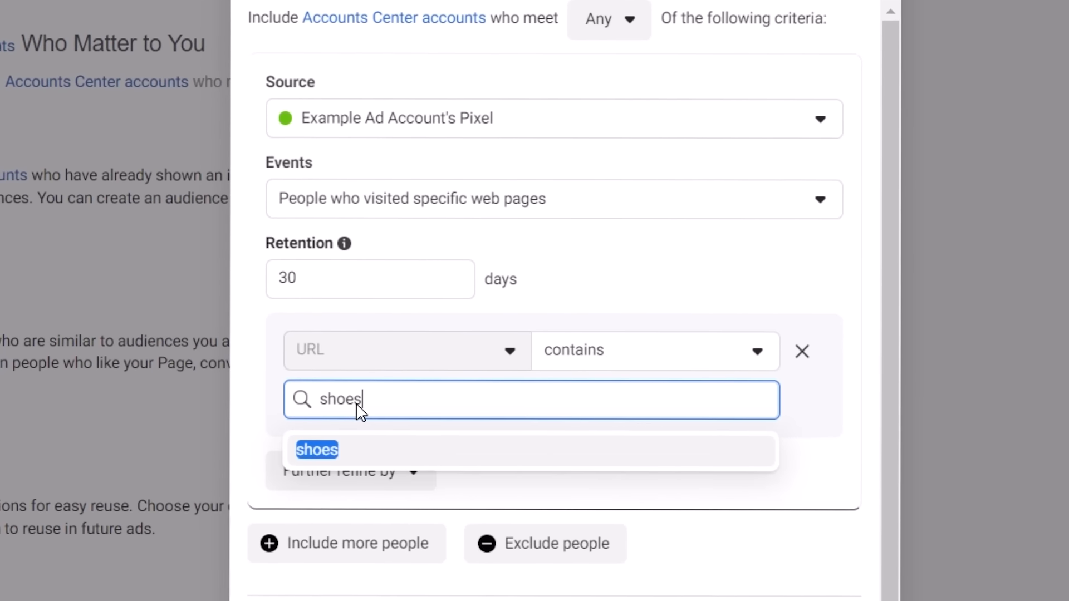
pyautogui.click(305, 457)
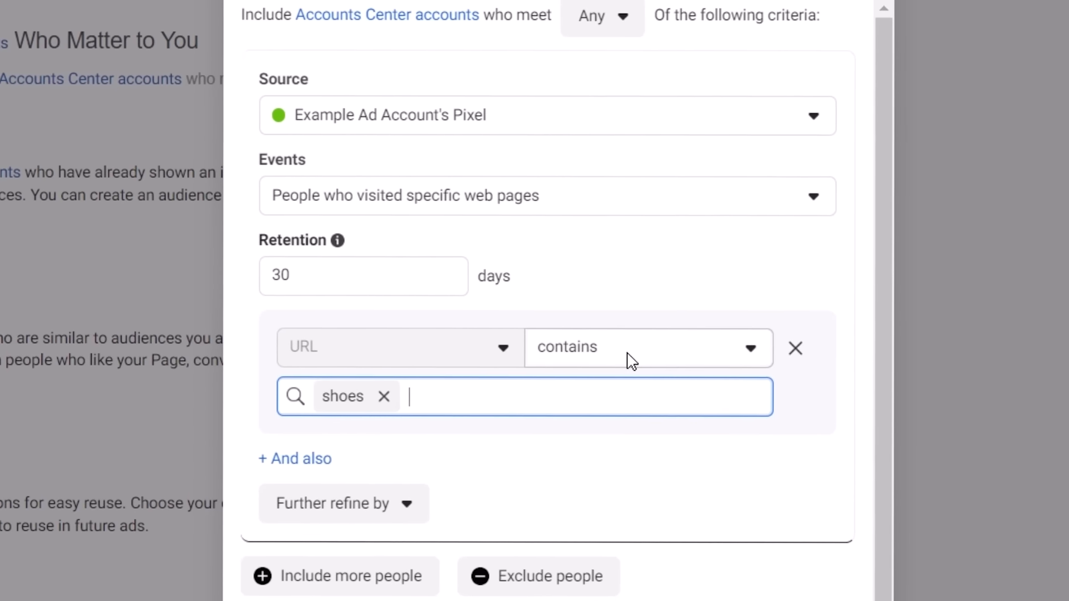
pyautogui.click(574, 288)
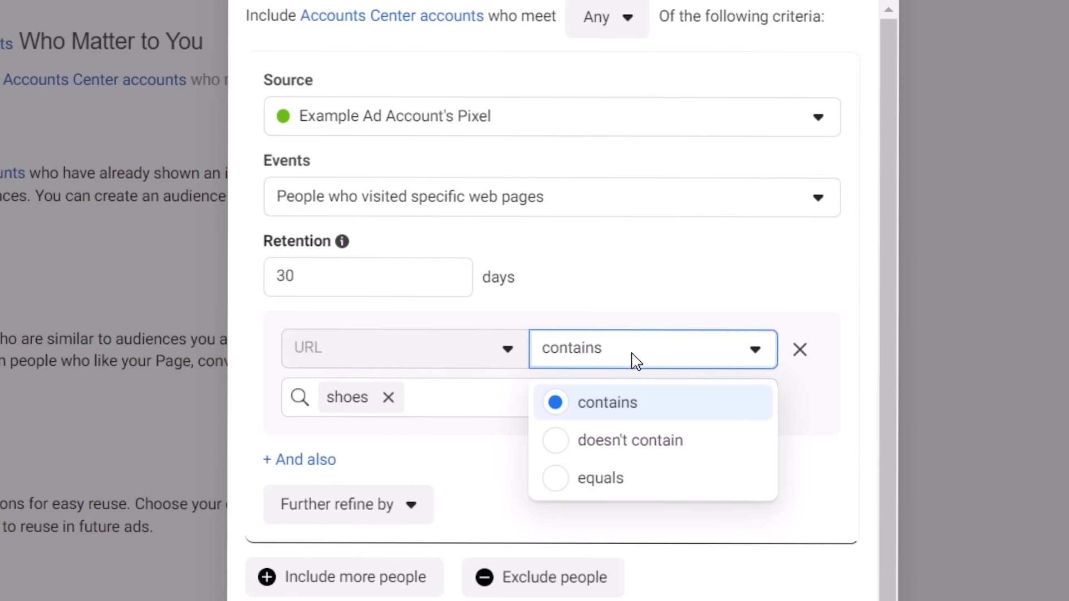
pyautogui.click(604, 482)
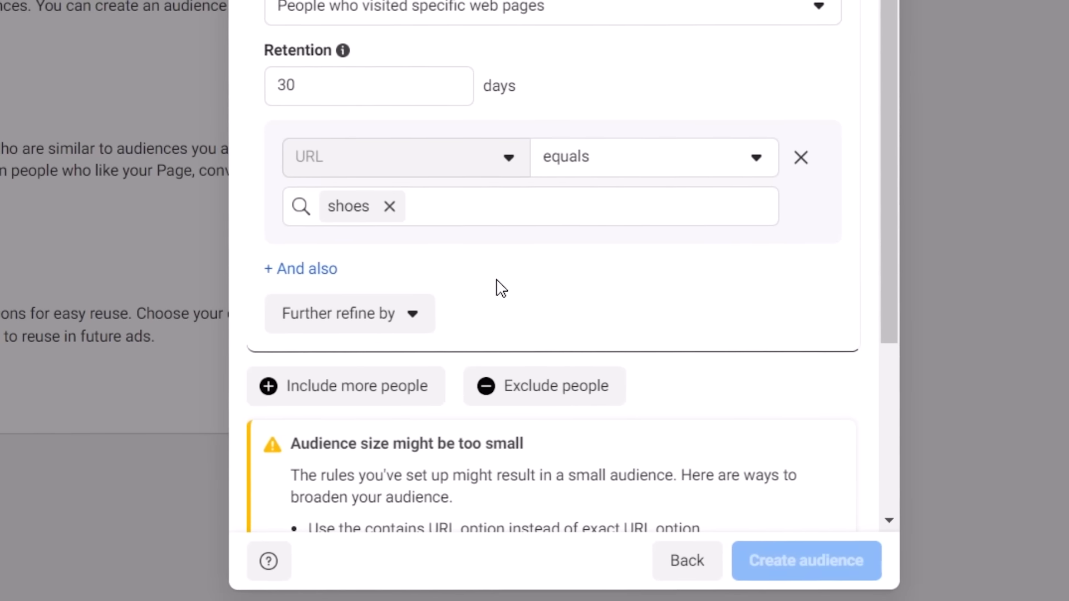
pyautogui.click(361, 318)
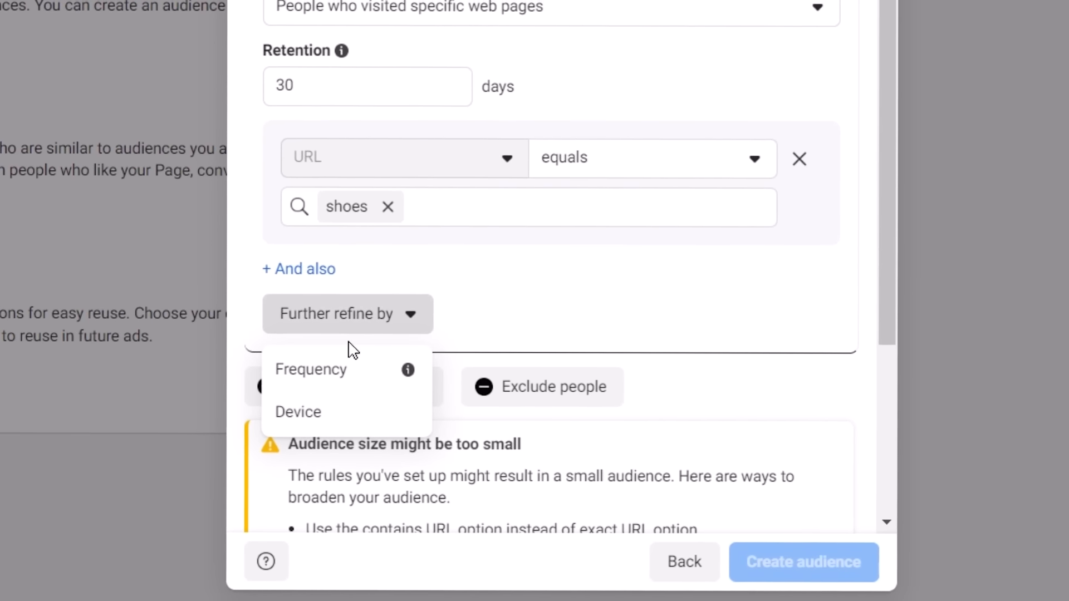
pyautogui.click(535, 299)
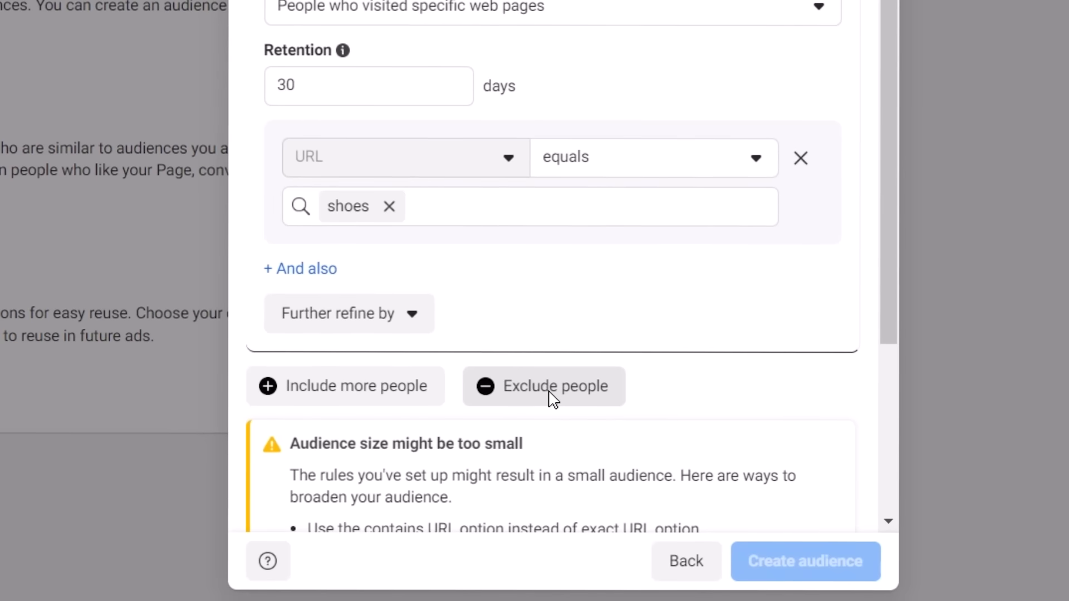
# Add an exclusion to the audience for people who visited specific web pages
pyautogui.click(549, 399)
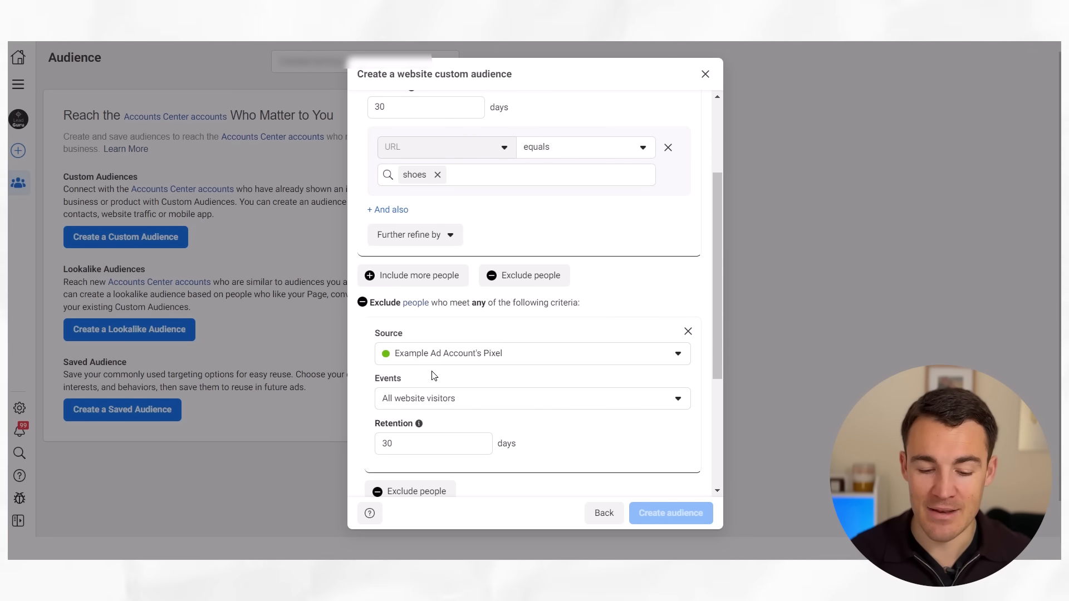
pyautogui.click(444, 398)
pyautogui.click(453, 303)
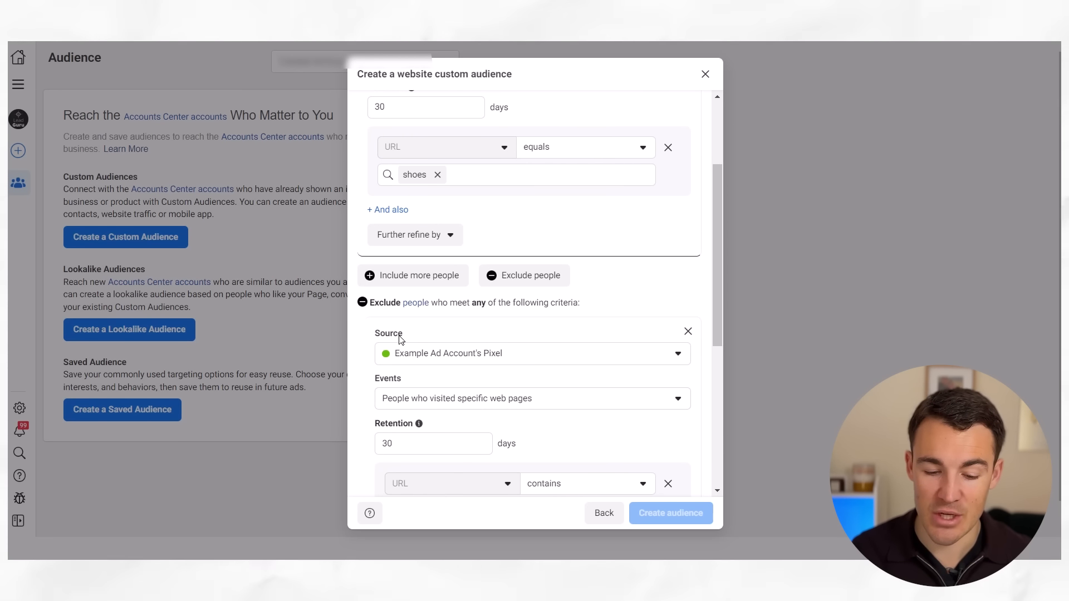
pyautogui.scroll(-1, 501, 367)
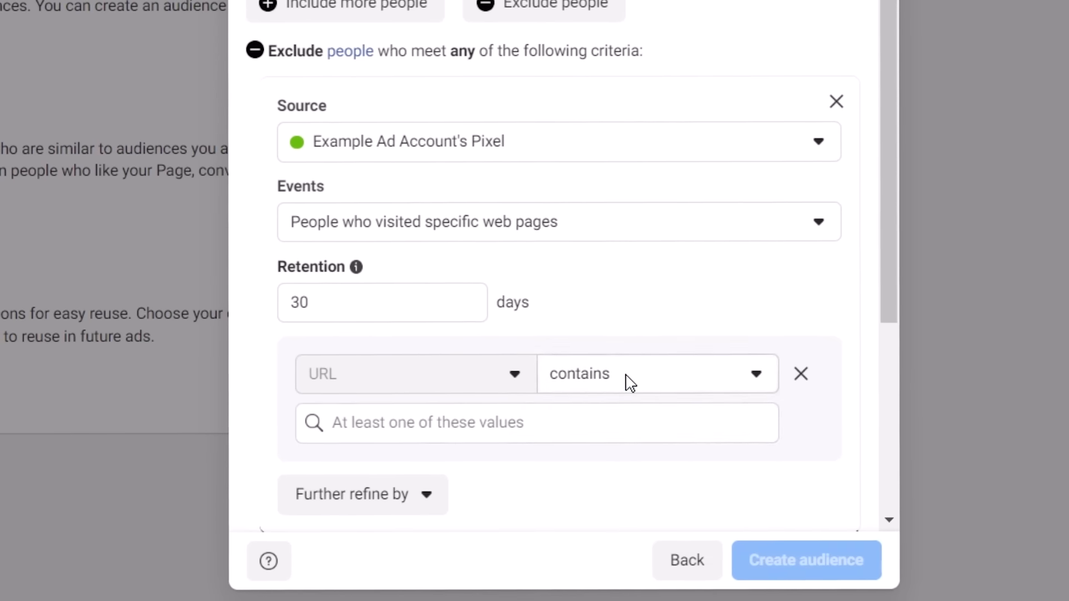
# Set the exclusion's URL condition to equals "thank-you-call-booked"
pyautogui.click(574, 412)
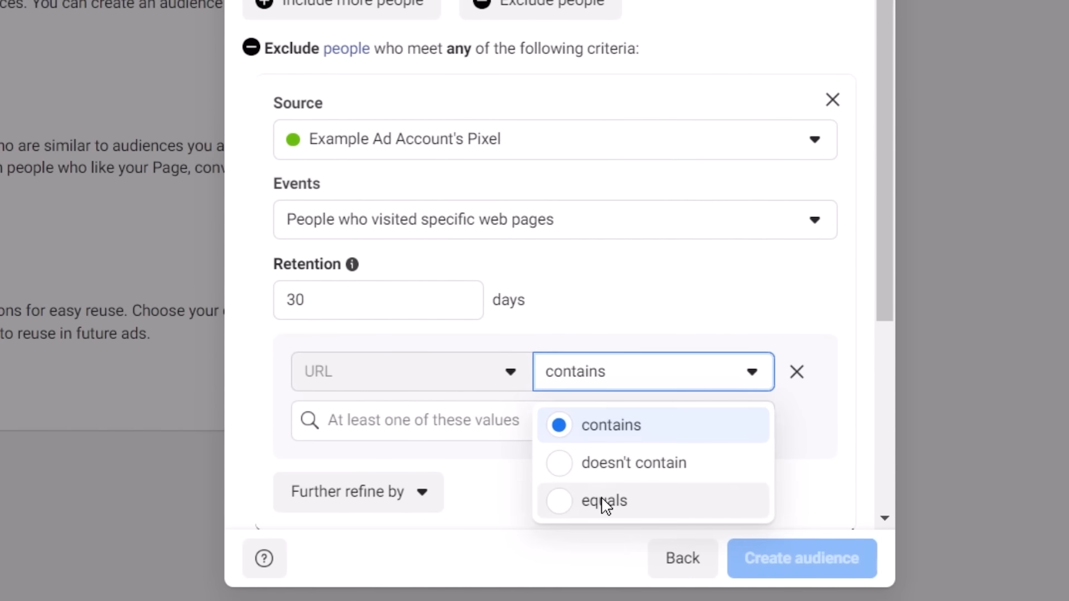
pyautogui.click(605, 502)
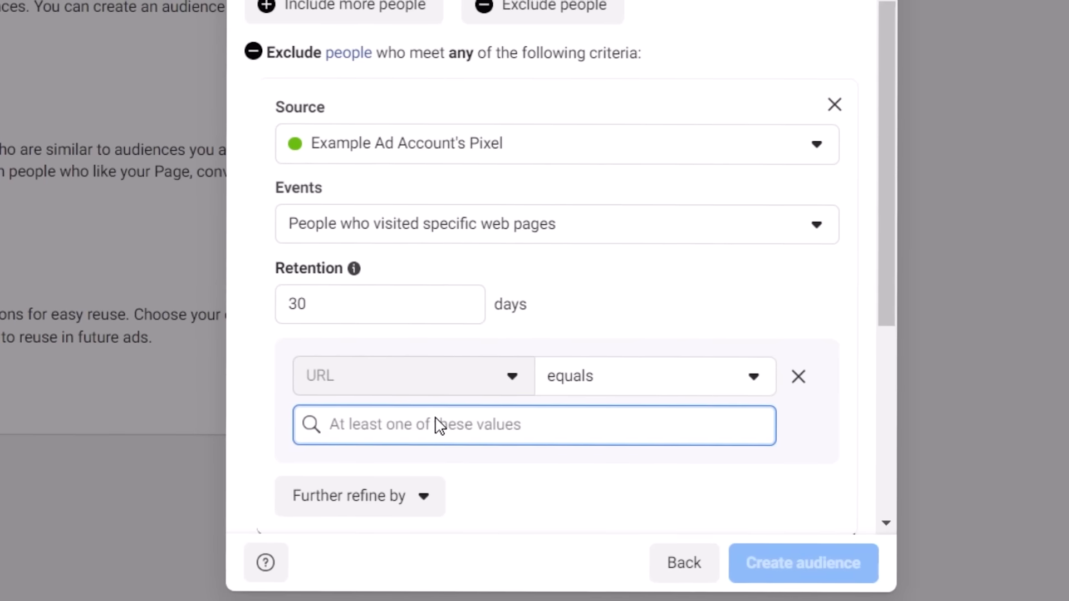
pyautogui.write('thank-y')
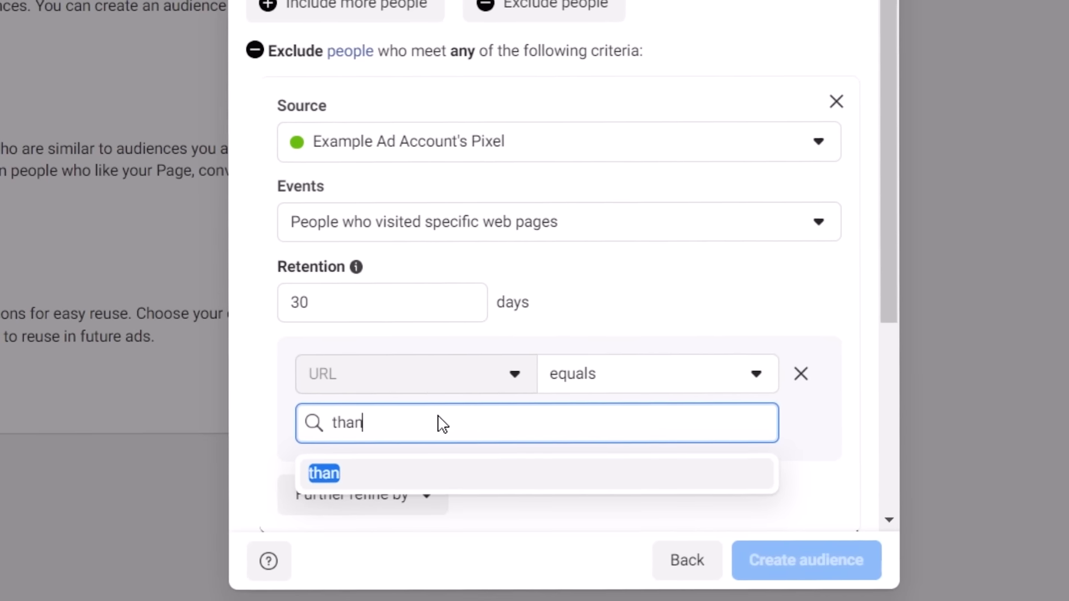
pyautogui.write('ou-call-')
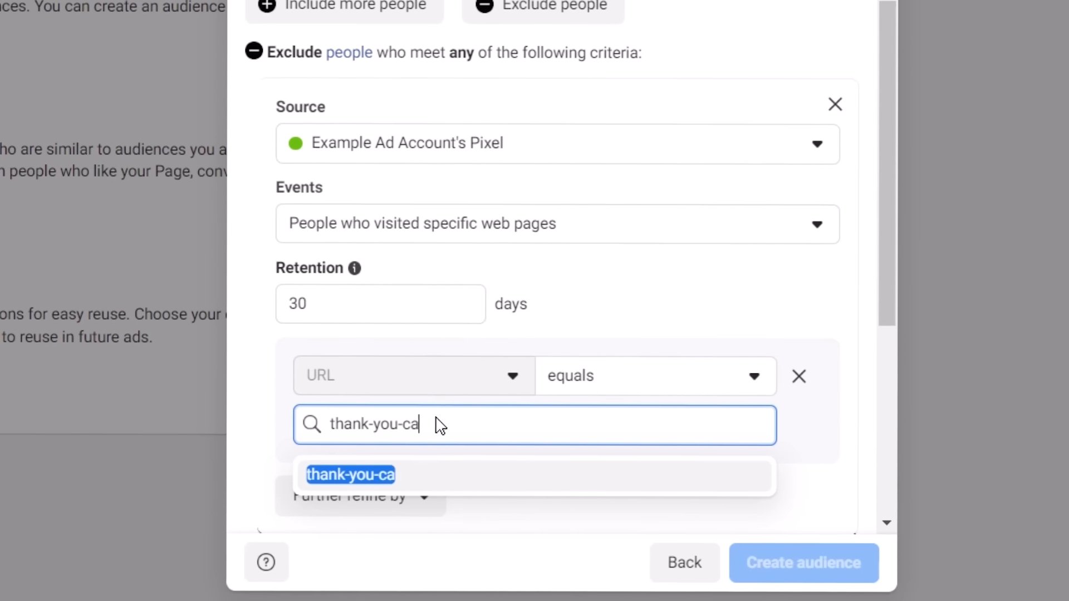
pyautogui.write('booked')
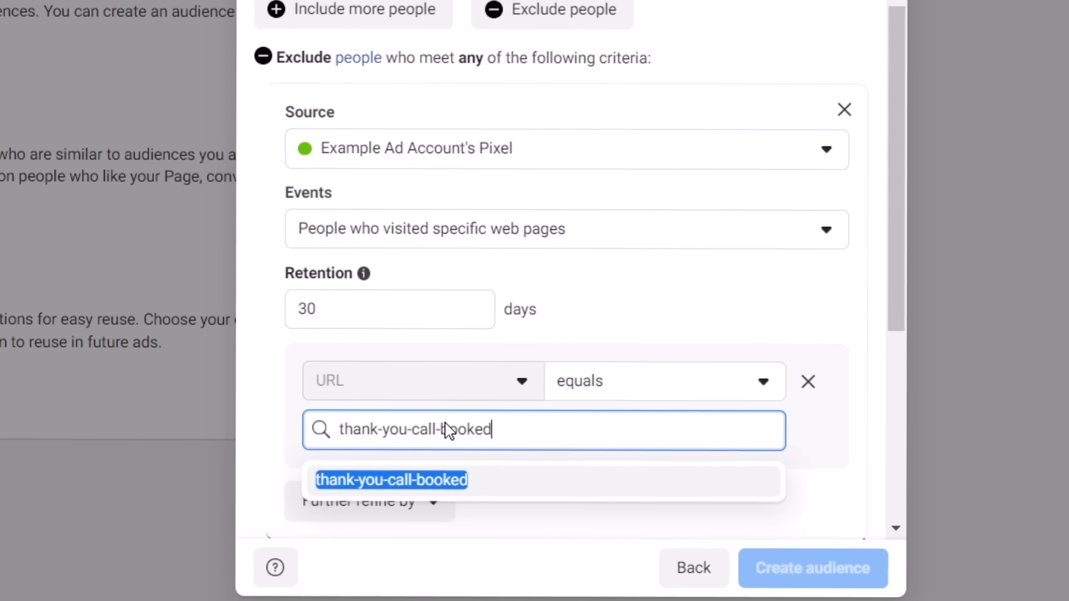
pyautogui.press('Return')
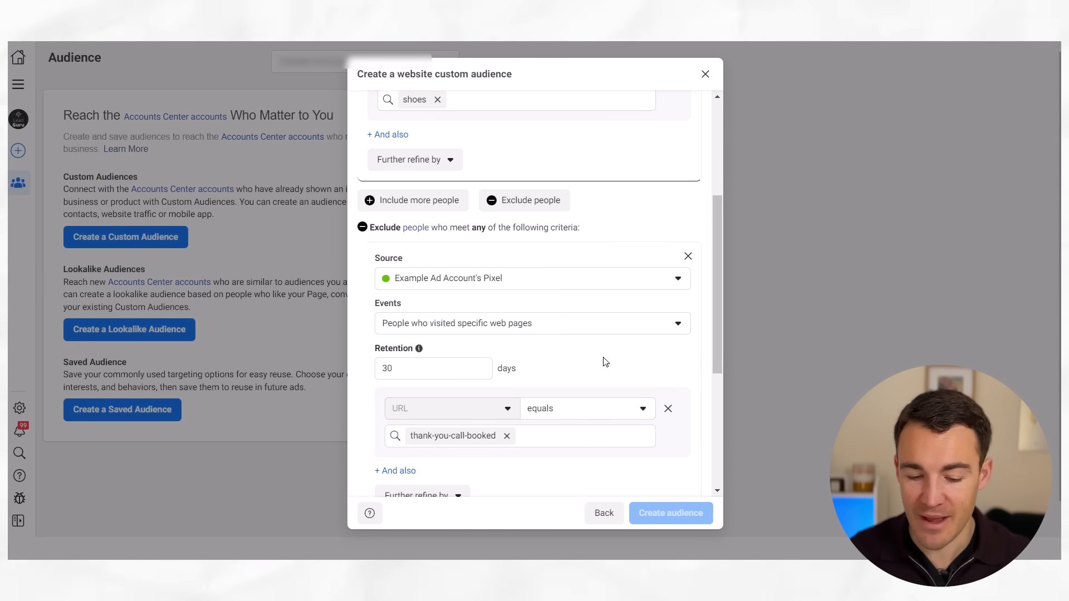
pyautogui.click(688, 257)
pyautogui.scroll(3, 573, 297)
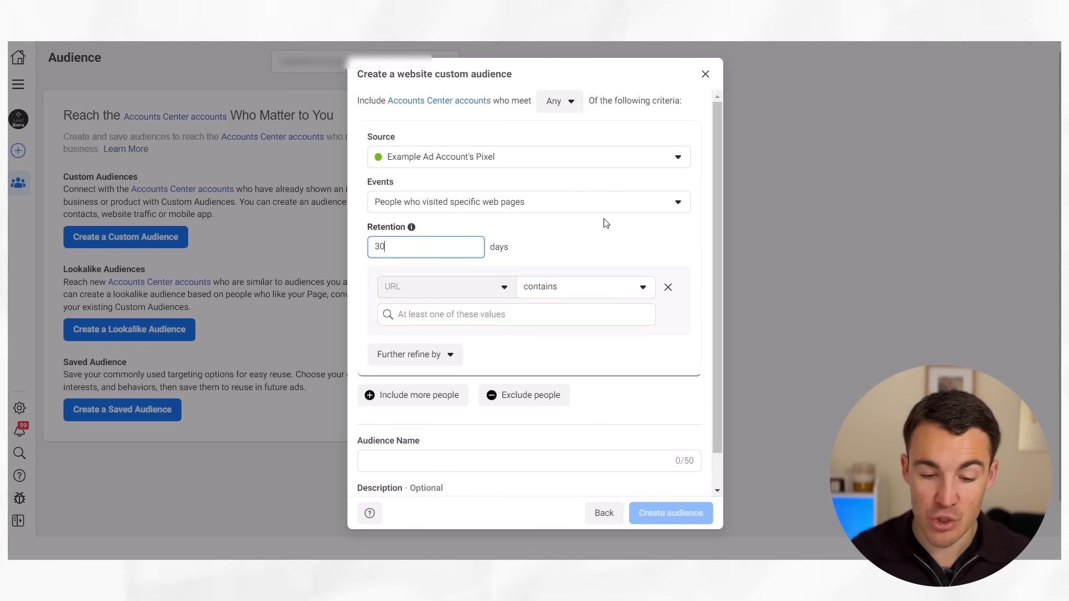
pyautogui.click(579, 204)
pyautogui.click(437, 267)
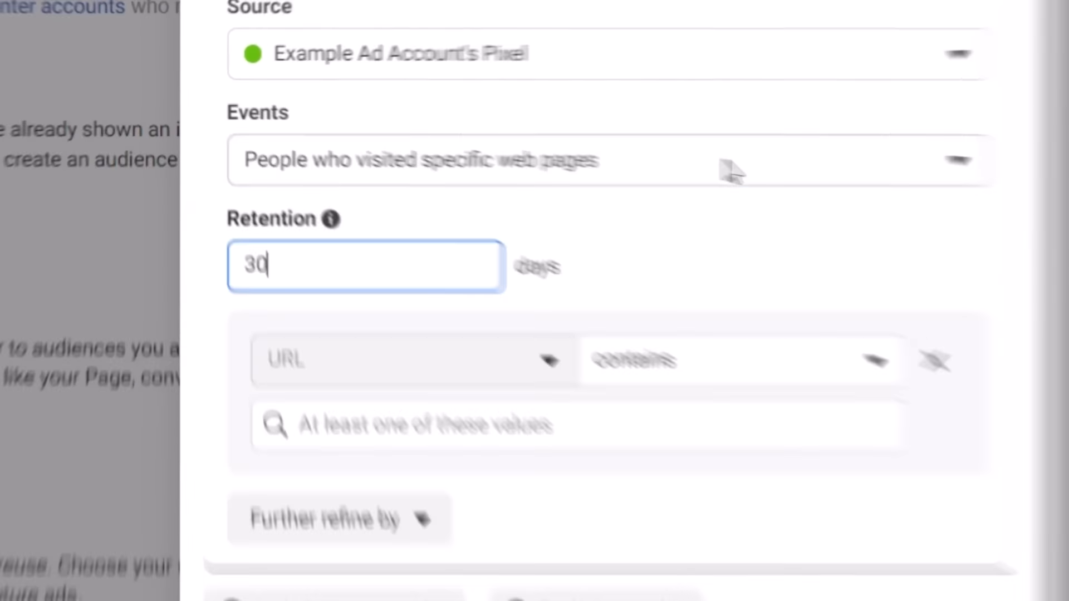
pyautogui.click(730, 170)
pyautogui.click(363, 289)
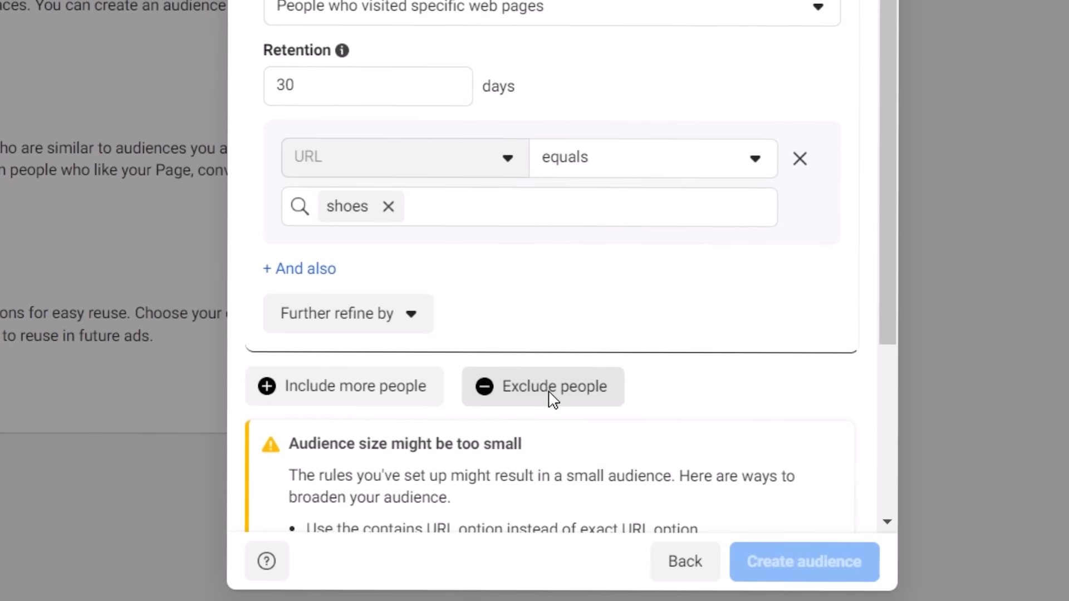
pyautogui.click(552, 390)
pyautogui.scroll(-4, 680, 338)
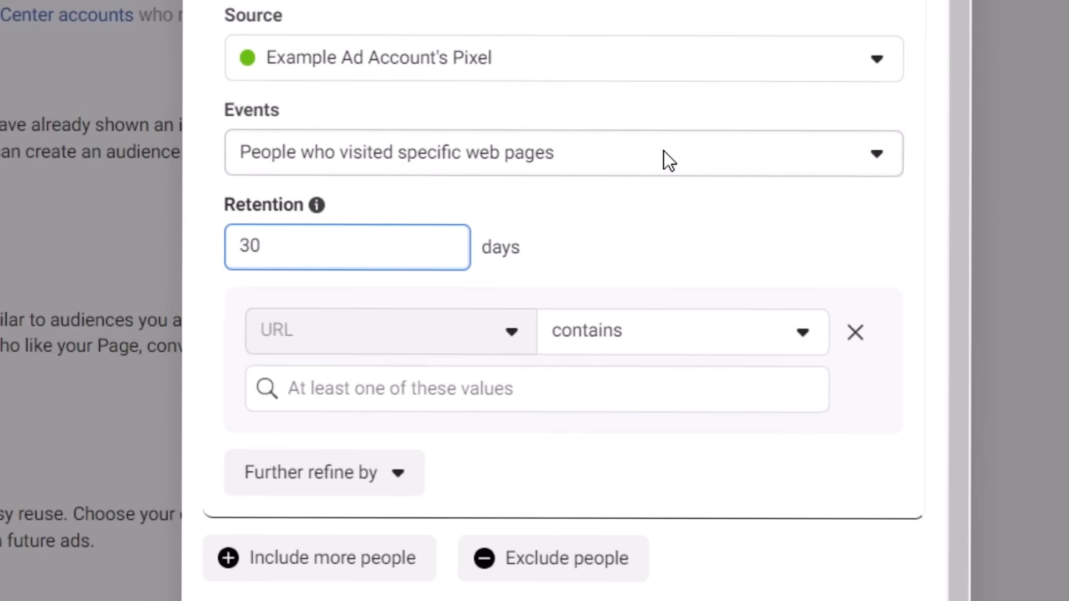
# Set the website audience's event to All website visitors and its retention to 180 days
pyautogui.click(663, 150)
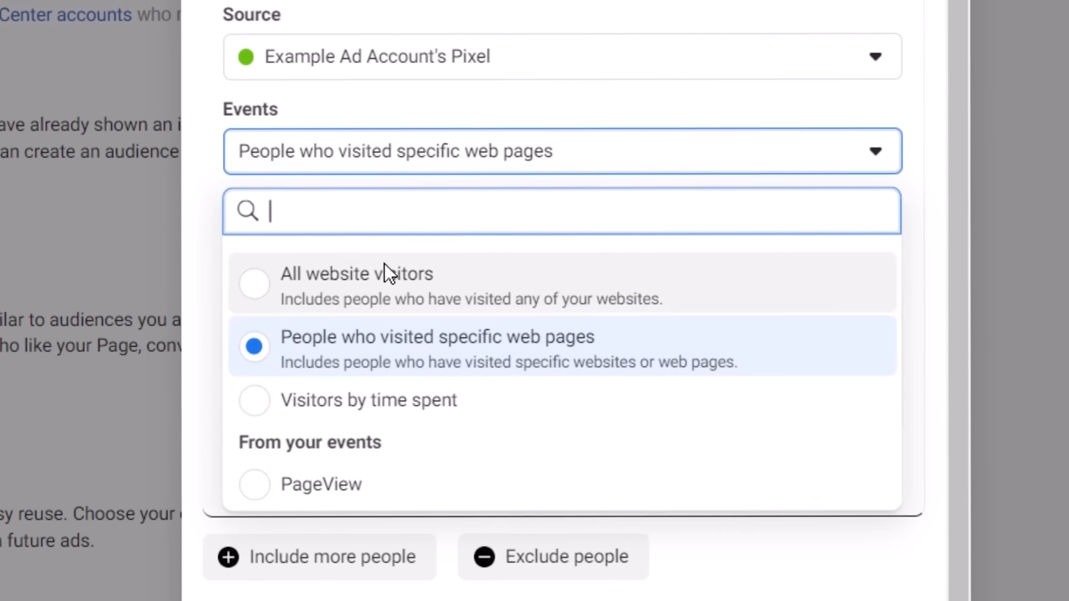
pyautogui.click(387, 274)
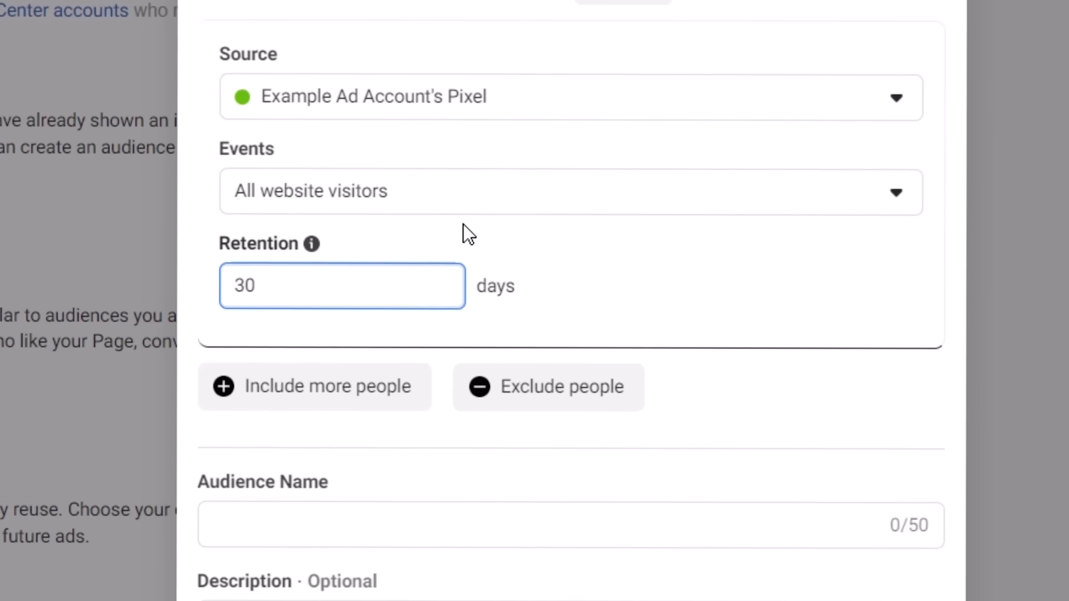
pyautogui.press('BackSpace')
pyautogui.press('BackSpace')
pyautogui.write('180')
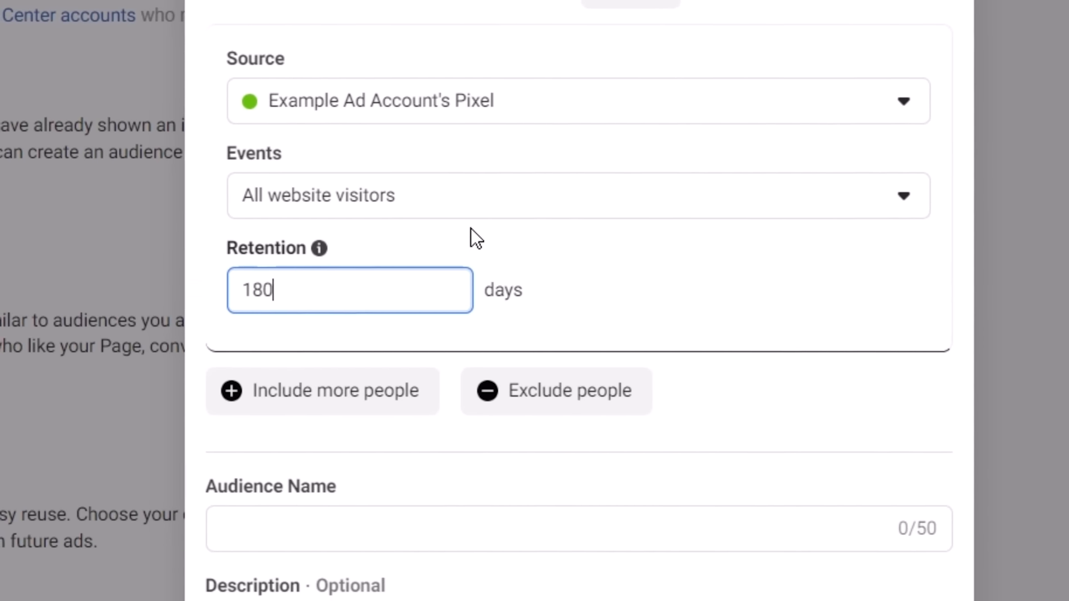
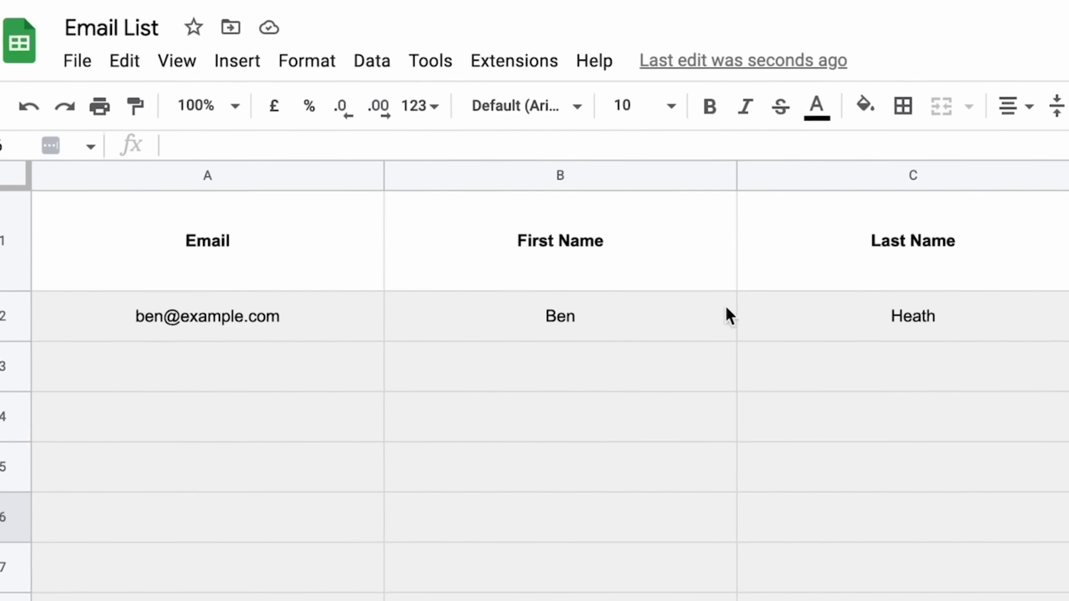
# Download the Email List spreadsheet from Google Sheets as comma-separated values, and continue past the list preparation page in Meta Ads Manager
pyautogui.click(83, 64)
pyautogui.moveTo(195, 371)
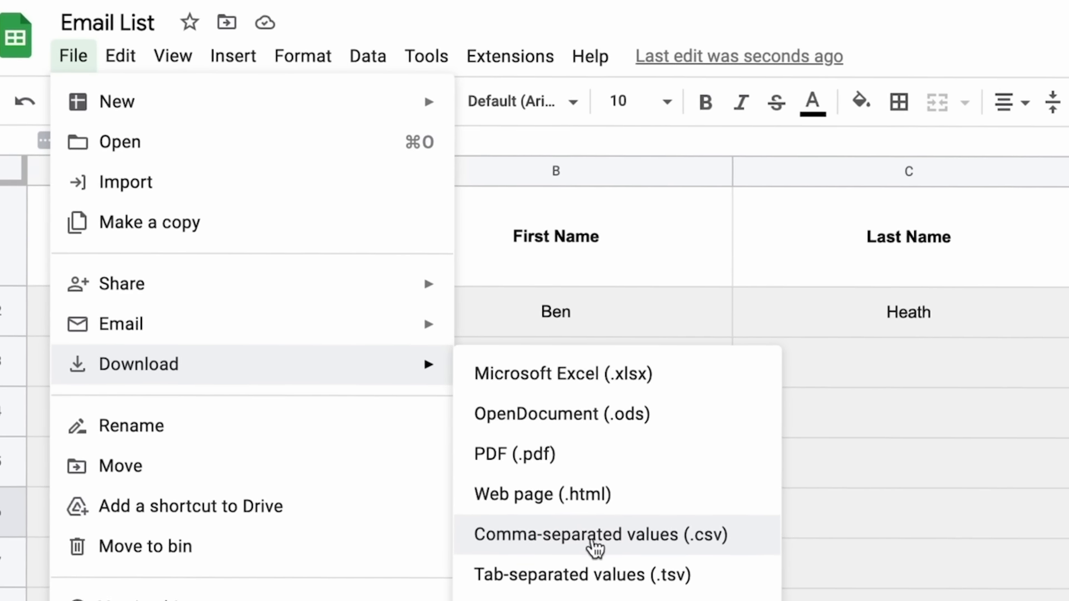
pyautogui.click(636, 530)
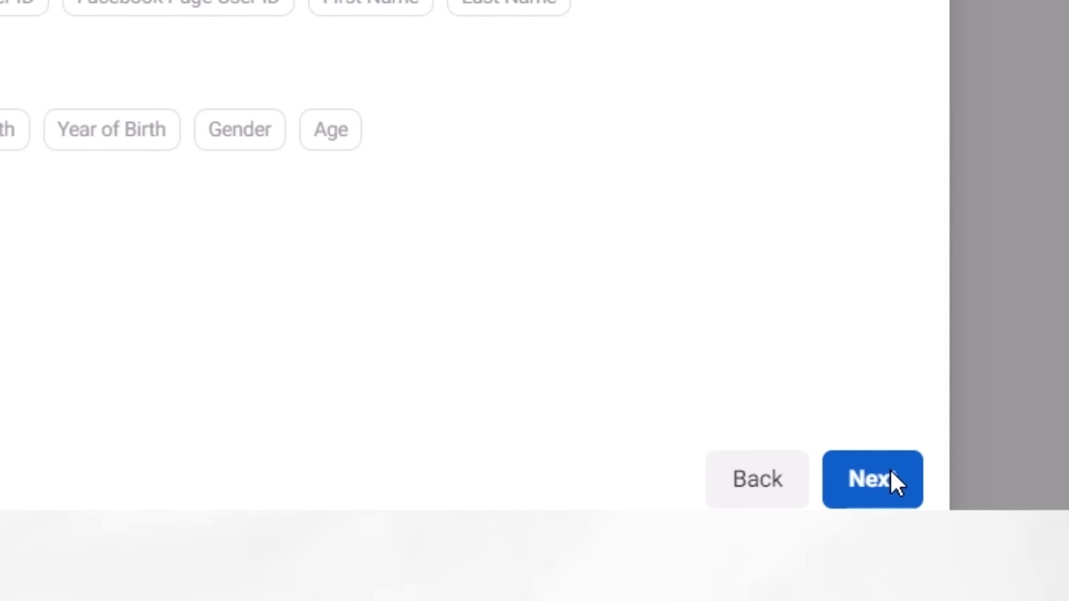
pyautogui.click(888, 548)
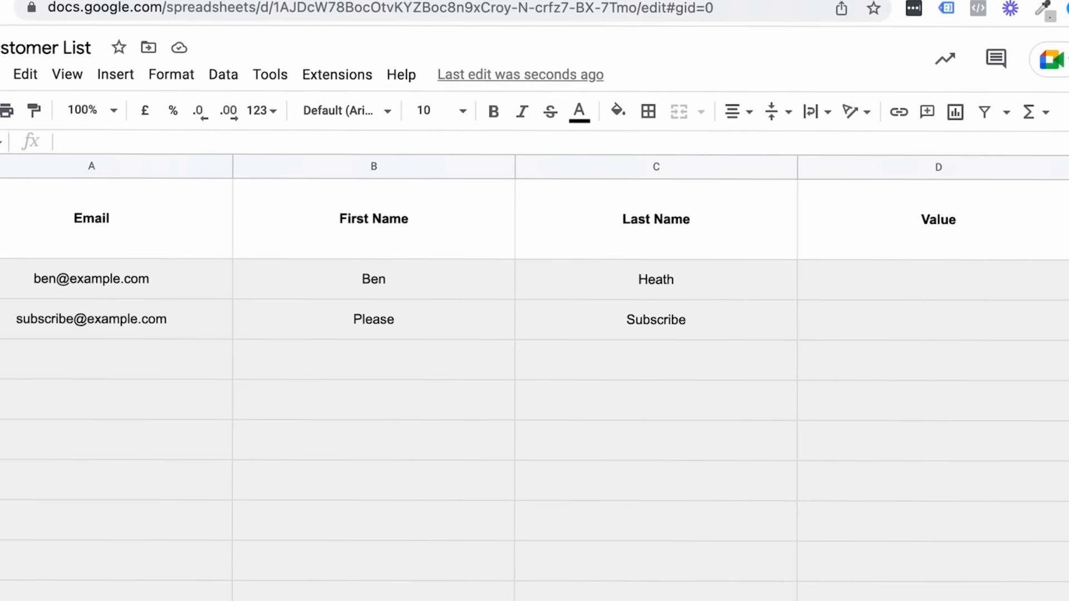
# In the Customer List spreadsheet in Google Sheets, enter 40 as the second customer's value and 300 as the first customer's
pyautogui.click(940, 170)
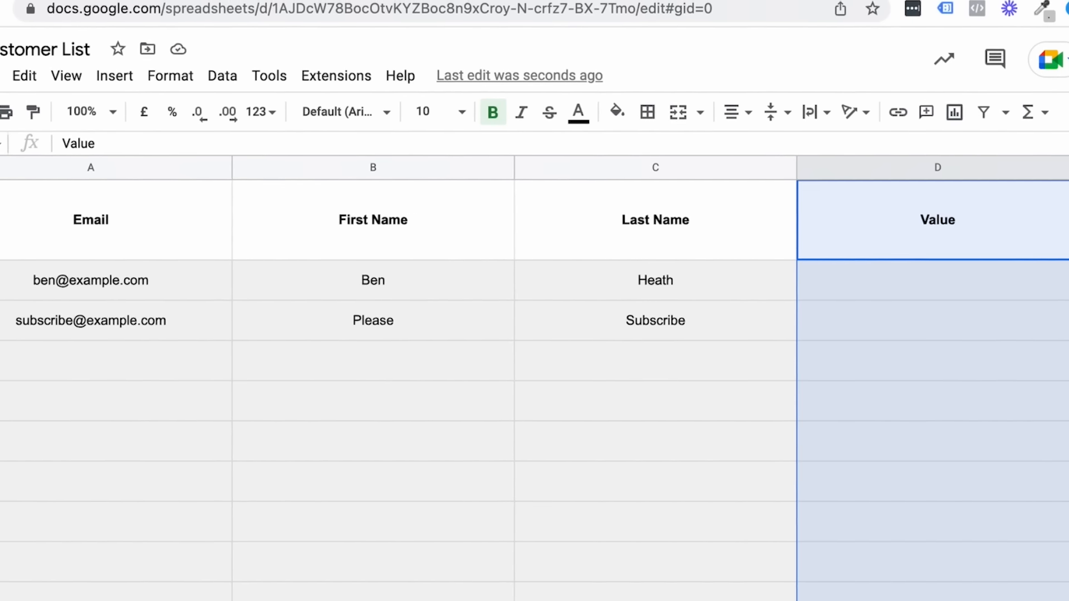
pyautogui.click(1065, 501)
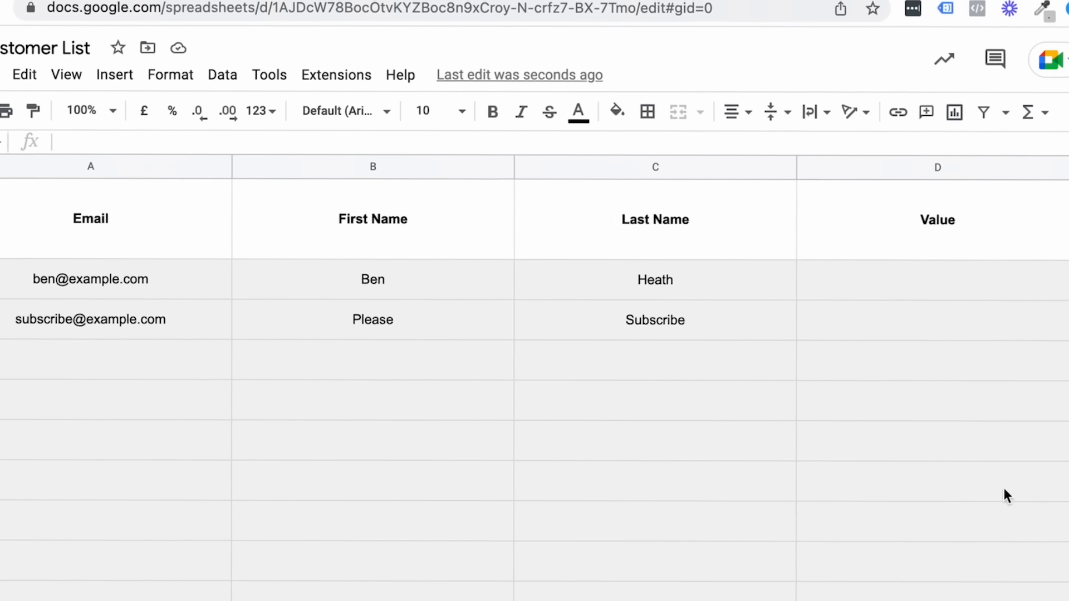
pyautogui.click(871, 322)
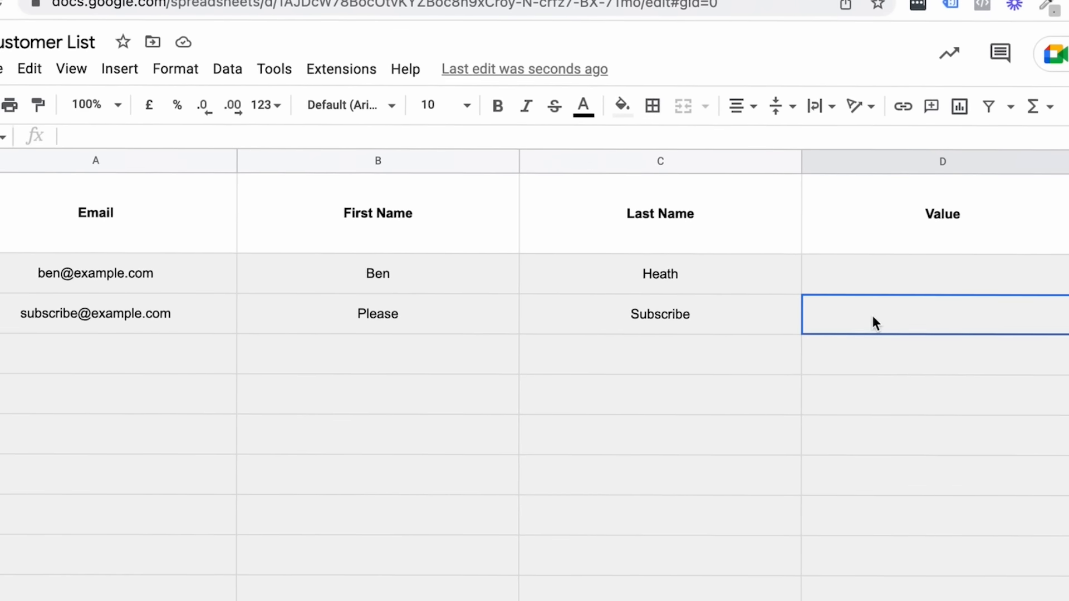
pyautogui.write('40')
pyautogui.press('Return')
pyautogui.click(844, 269)
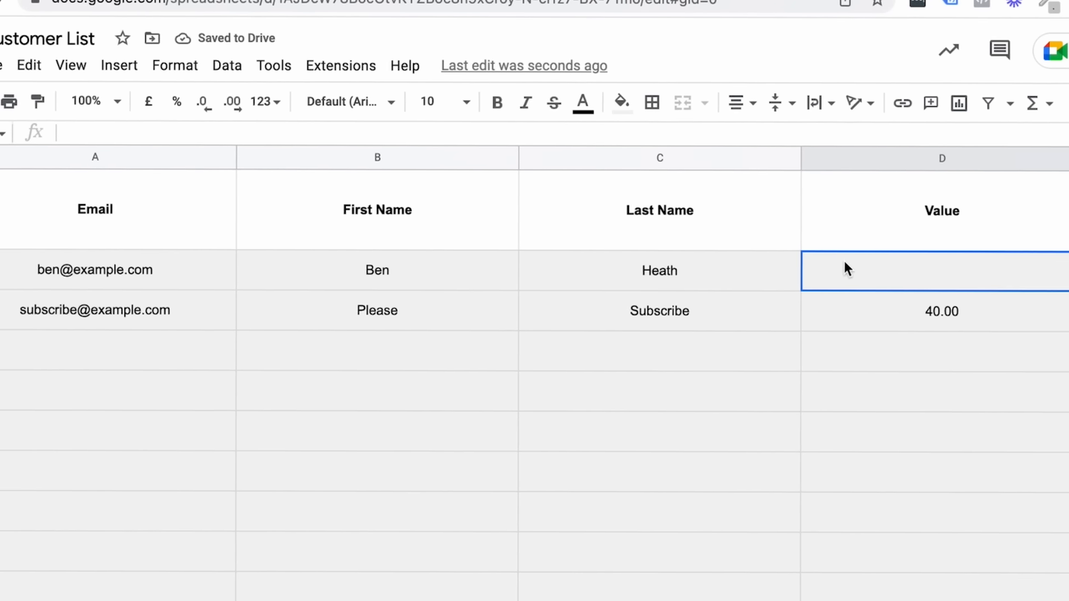
pyautogui.write('300')
pyautogui.press('Return')
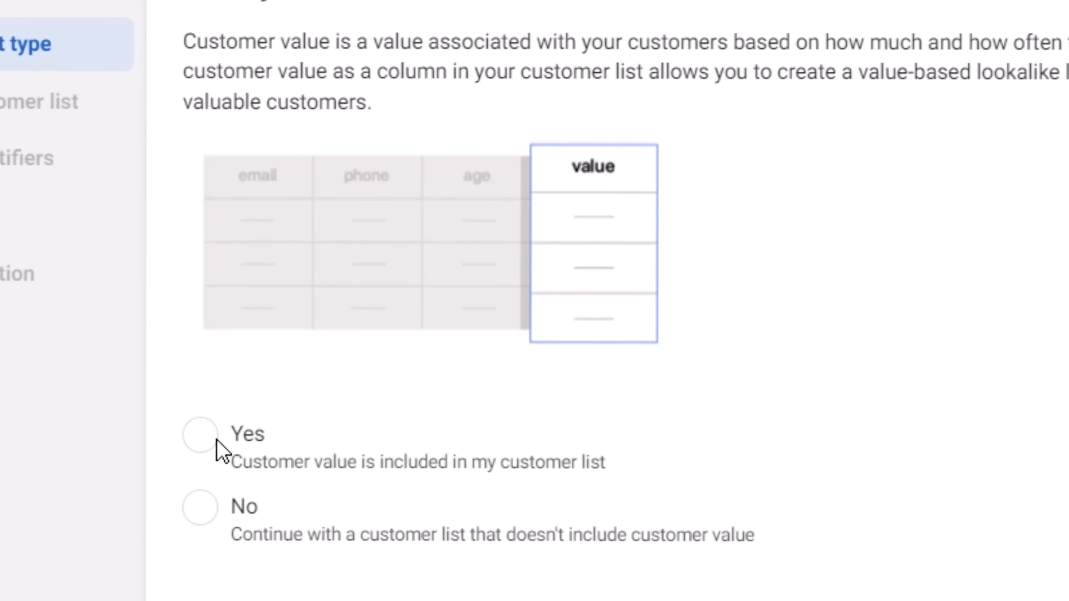
# In Meta Ads Manager, specify that the customer list doesn't include customer value and continue to adding the list
pyautogui.click(207, 441)
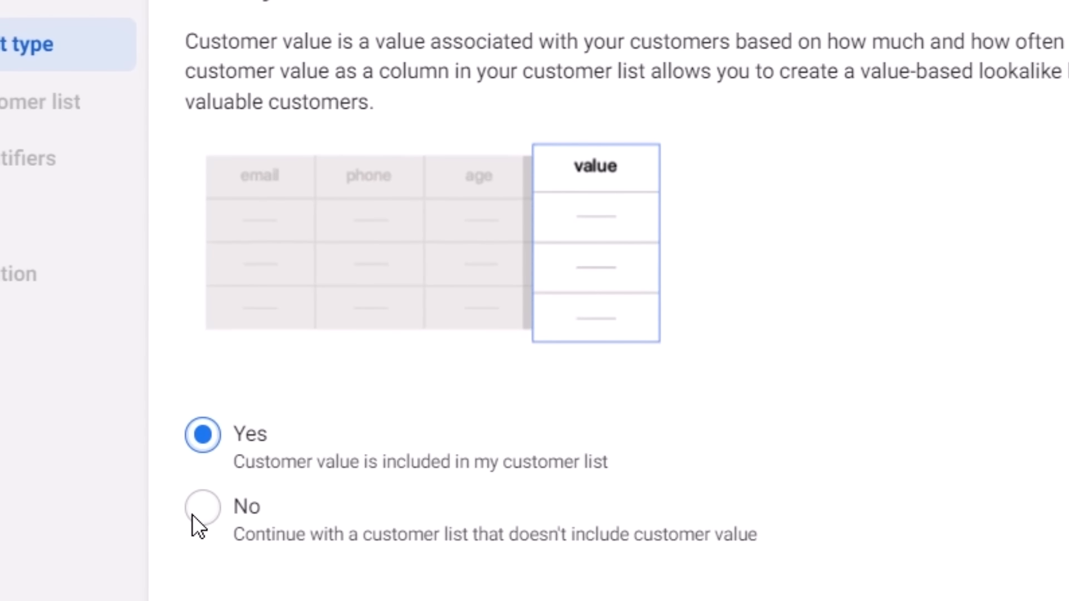
pyautogui.click(195, 510)
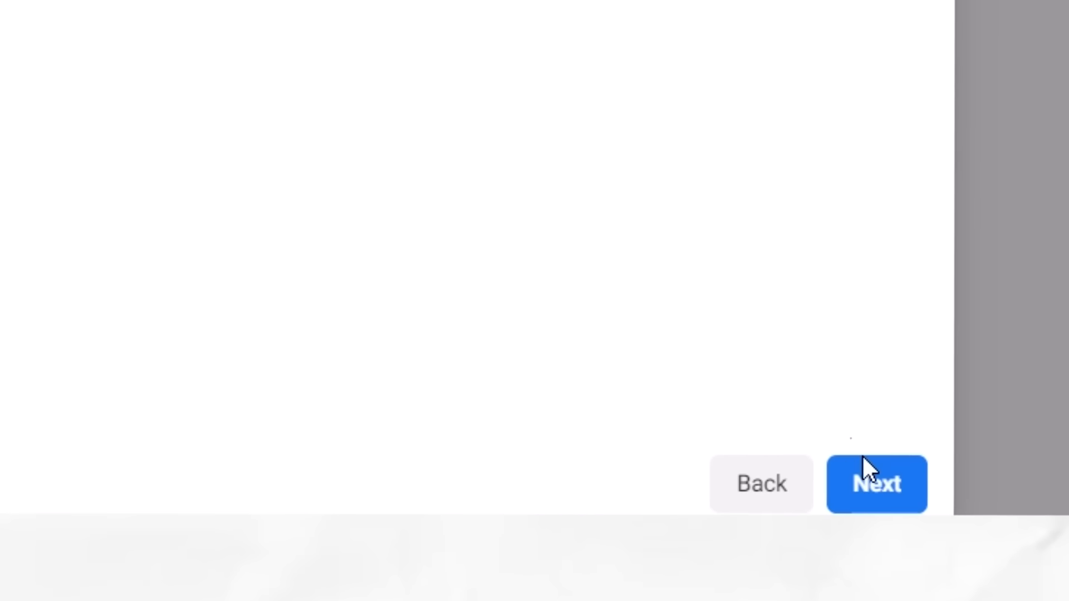
pyautogui.click(862, 483)
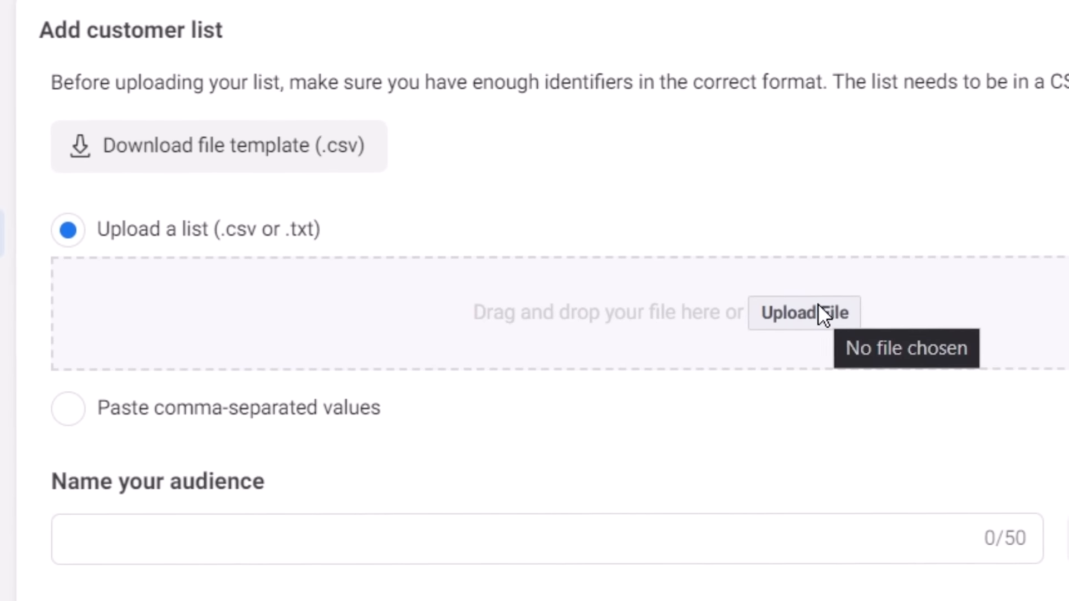
# Upload Example Email List (1).csv as the customer list and shorten the audience name to "Example Email List", continuing to identifier mapping
pyautogui.click(633, 204)
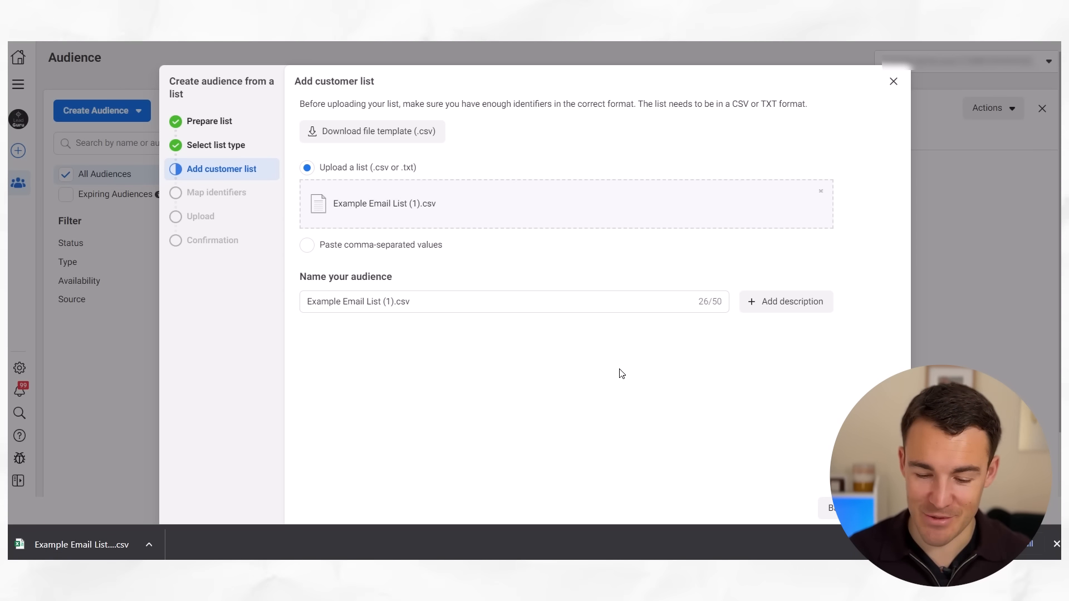
pyautogui.click(437, 305)
pyautogui.press('BackSpace')
pyautogui.press('BackSpace')
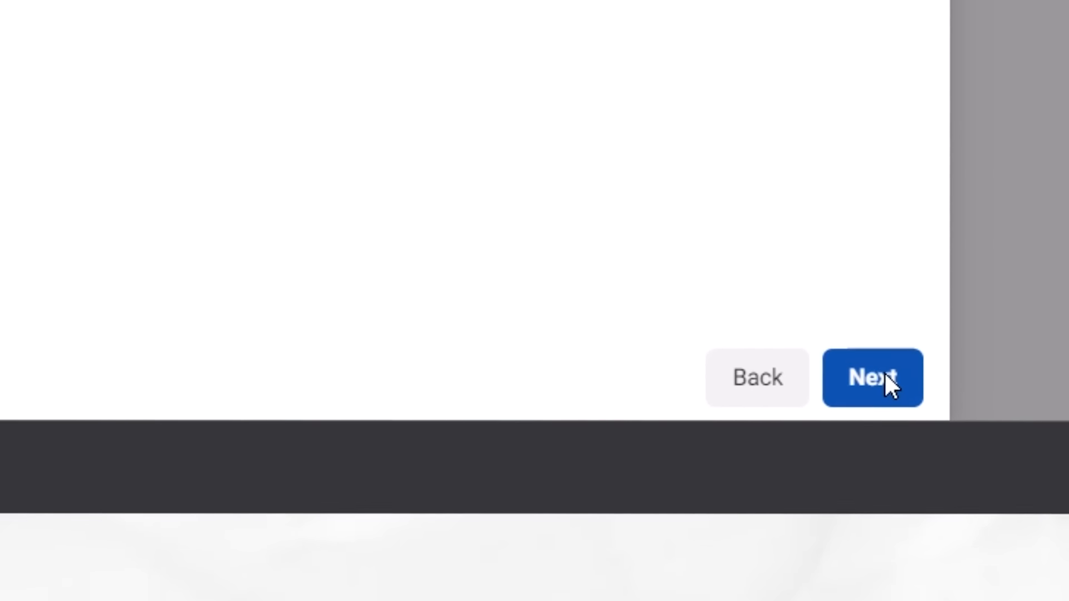
pyautogui.click(886, 373)
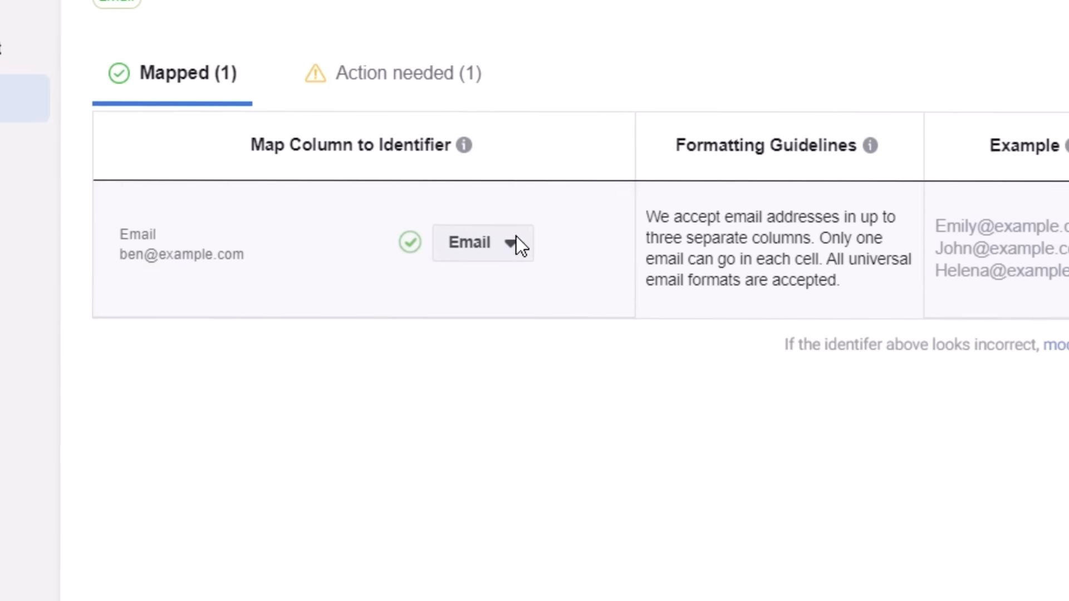
# Review the identifier choices for the Email column and map the unmapped Name column to First Name
pyautogui.click(516, 239)
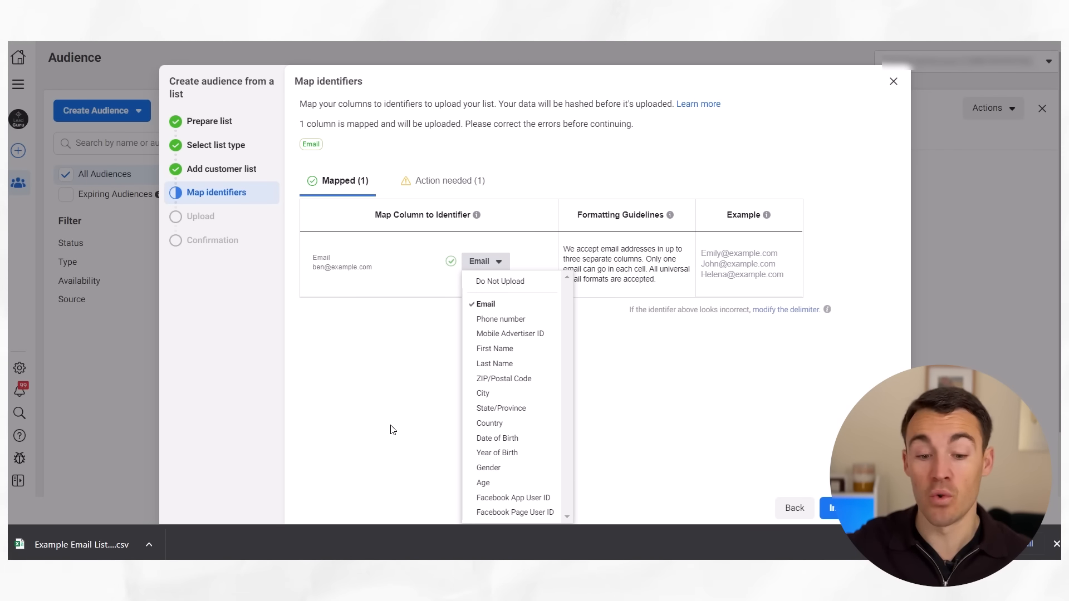
pyautogui.click(393, 430)
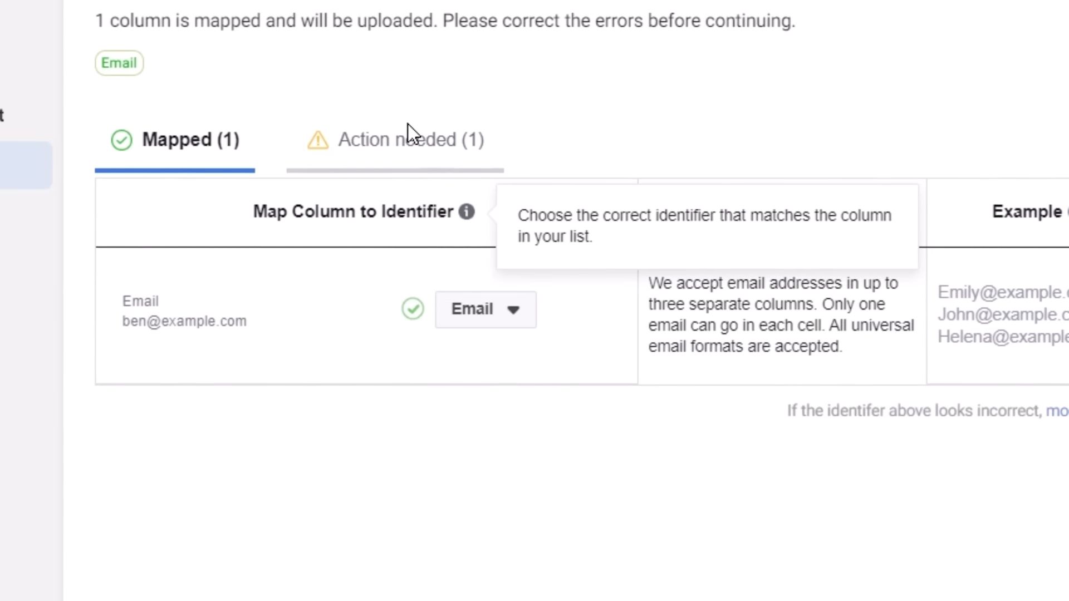
pyautogui.click(448, 179)
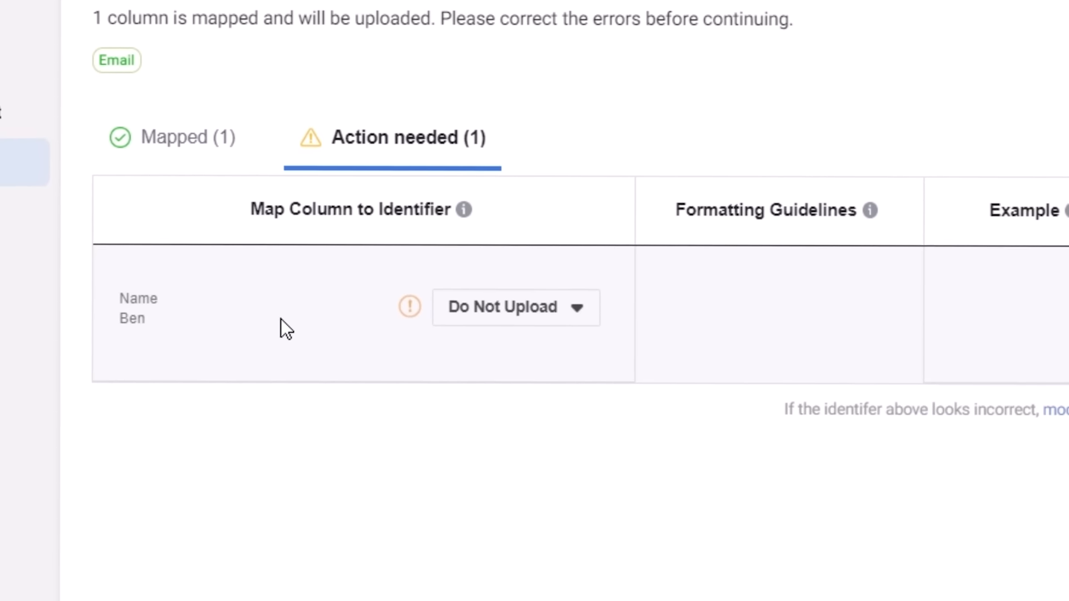
pyautogui.click(578, 298)
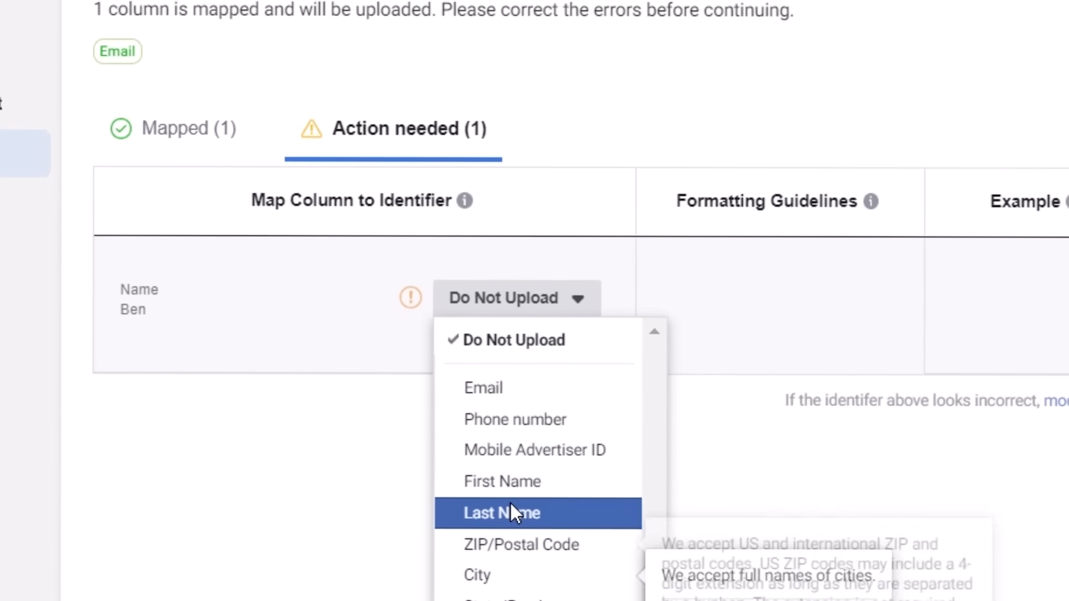
pyautogui.click(512, 469)
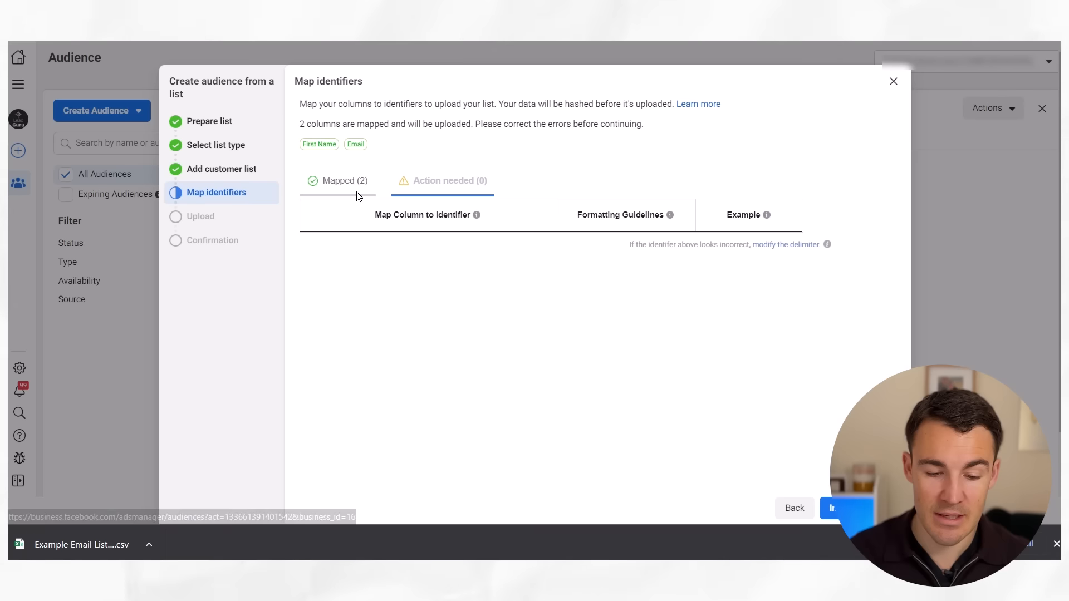
# Review the mapped columns, then import the customer list to create the audience and finish the setup
pyautogui.click(352, 182)
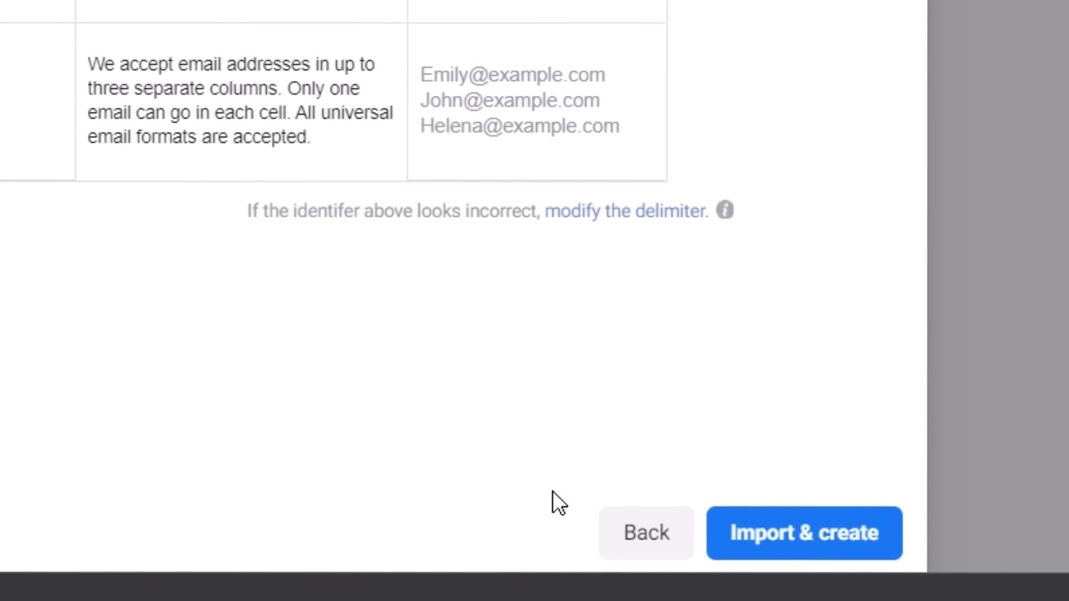
pyautogui.click(862, 511)
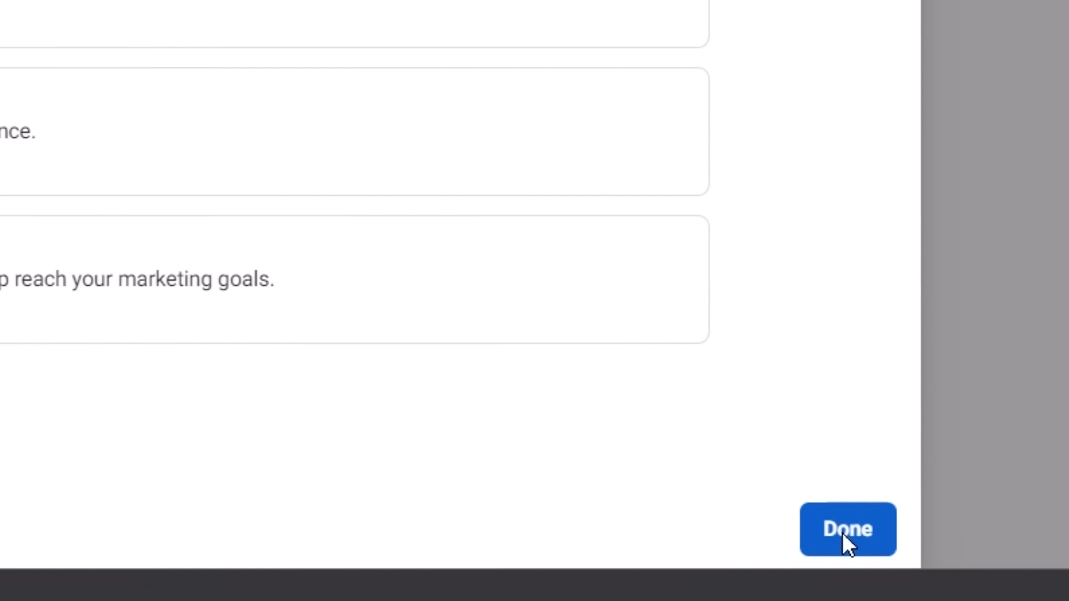
pyautogui.click(877, 507)
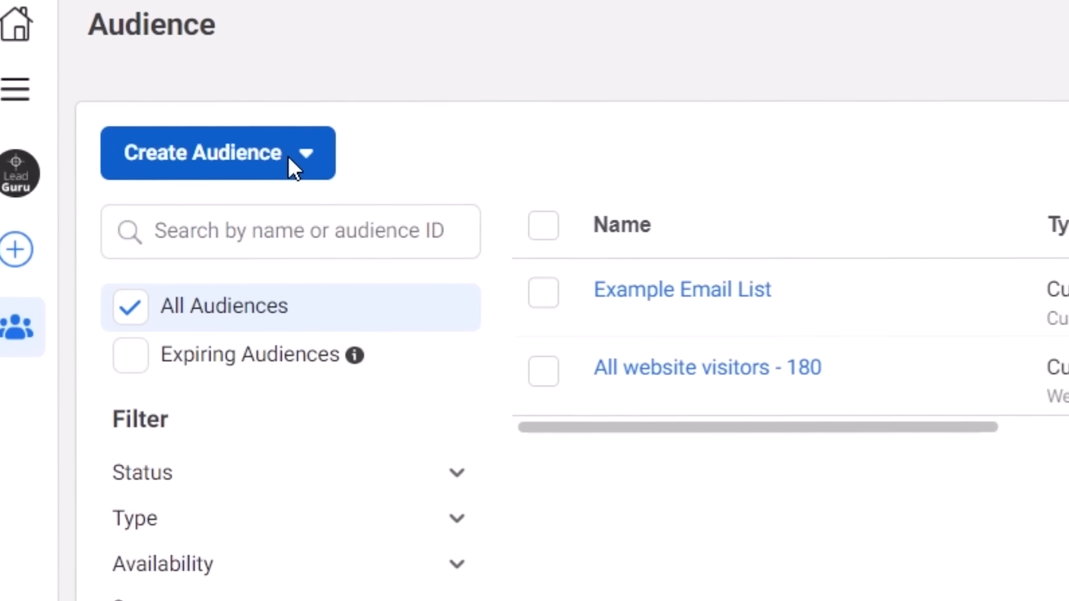
# Start a new custom audience with Video as its Meta source
pyautogui.click(284, 154)
pyautogui.click(235, 221)
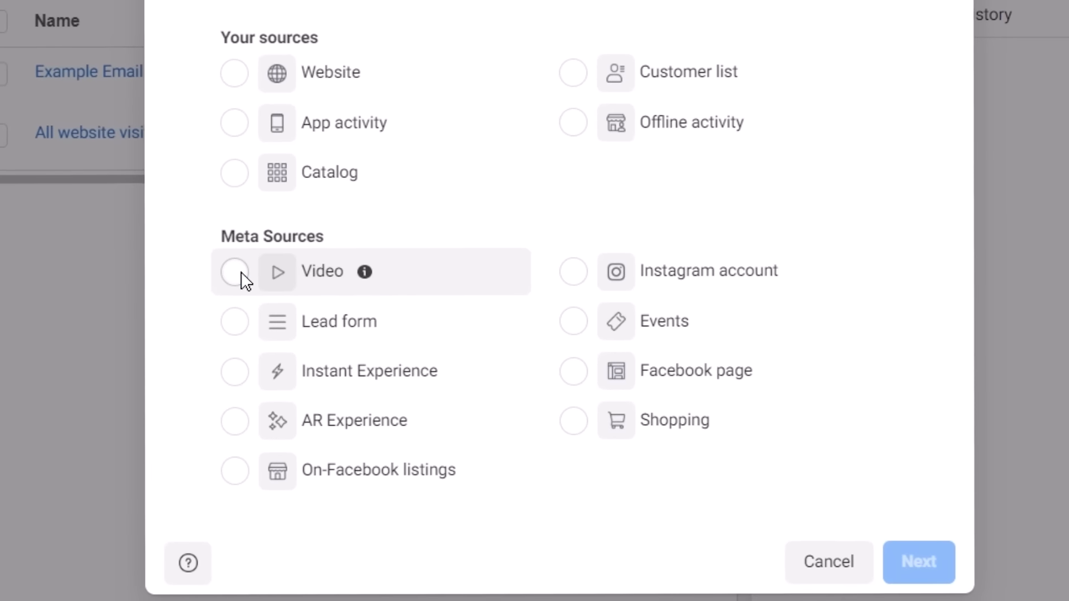
pyautogui.click(363, 273)
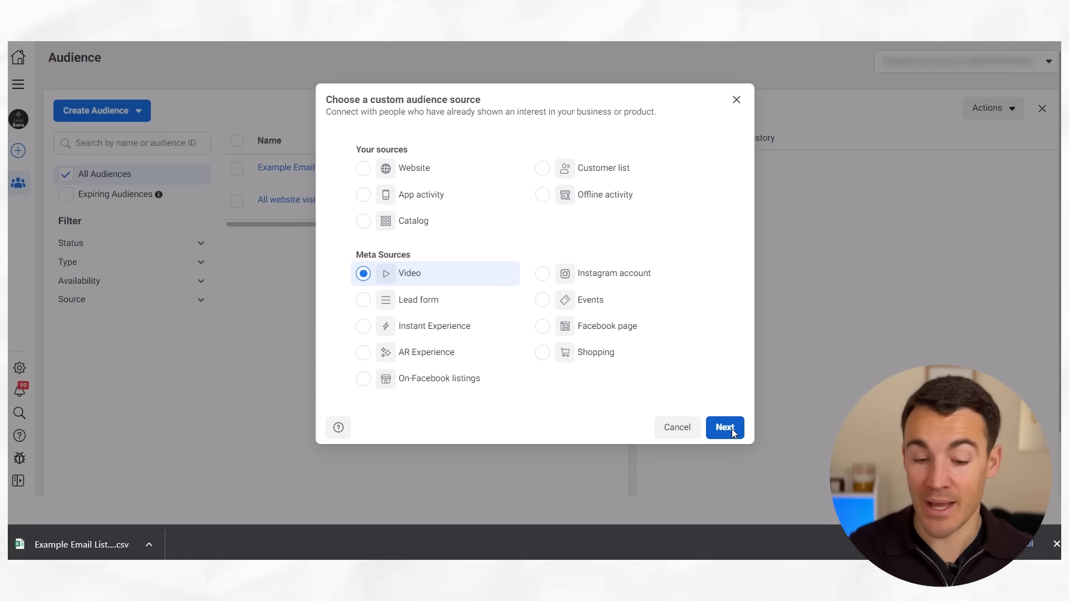
pyautogui.click(724, 427)
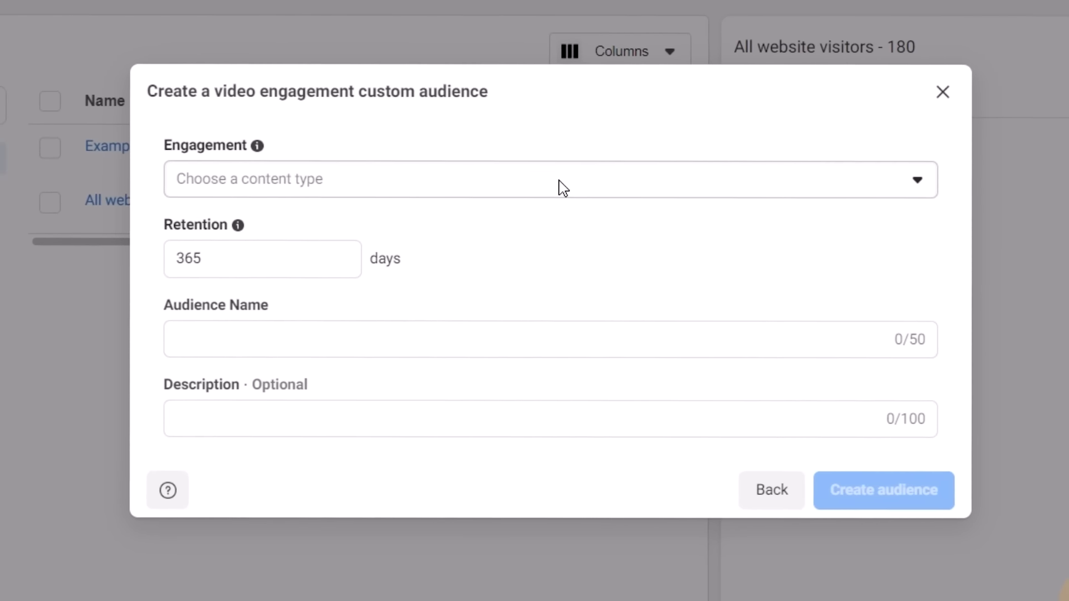
# Set the engagement to people who either completed or viewed at least 15 seconds of the video (ThruPlay)
pyautogui.click(559, 186)
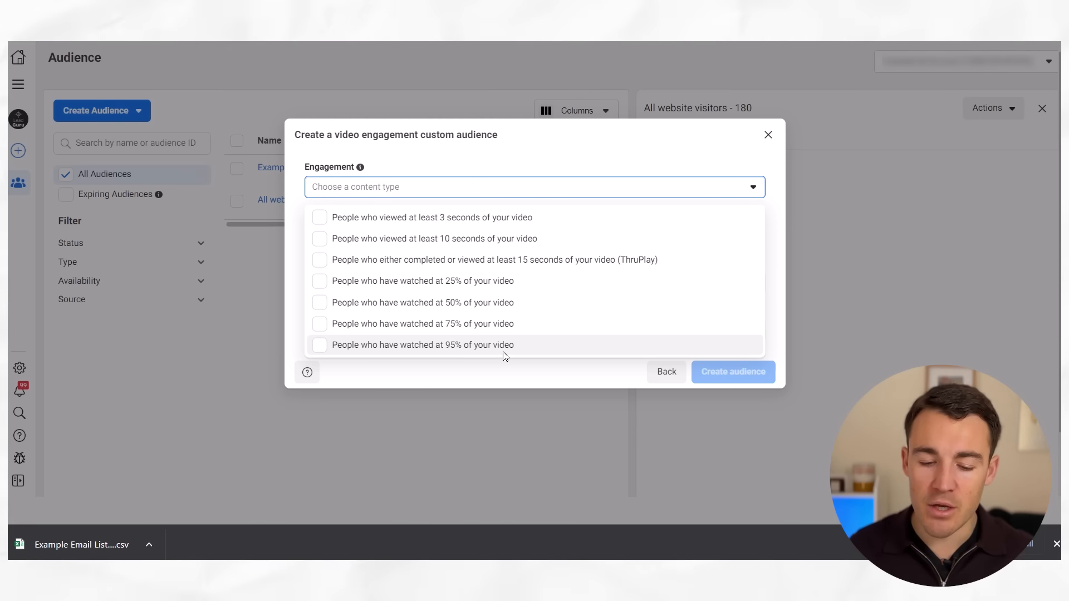
pyautogui.click(554, 260)
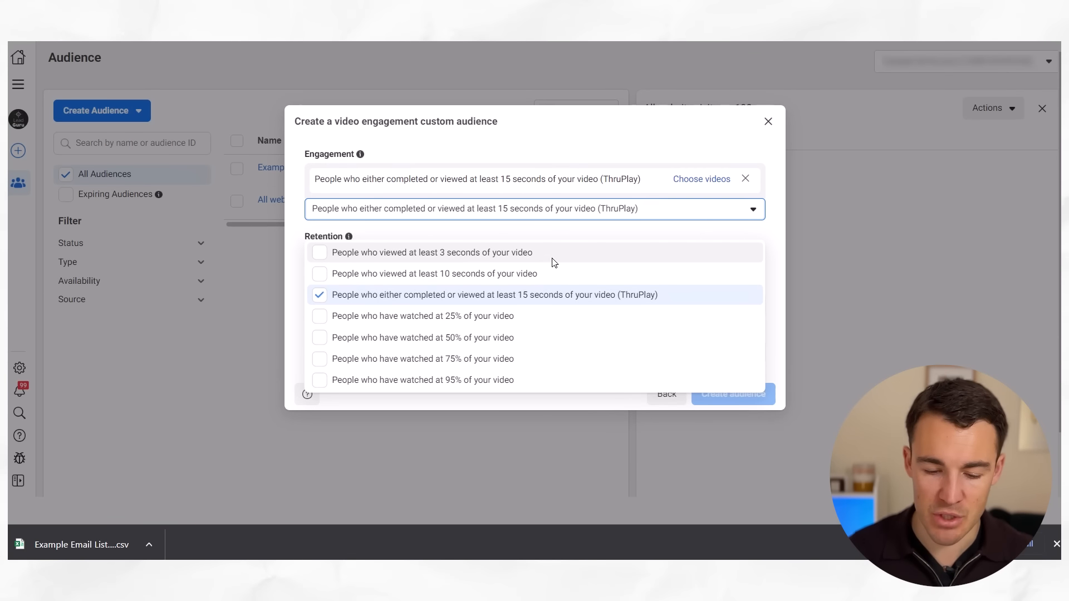
pyautogui.click(612, 238)
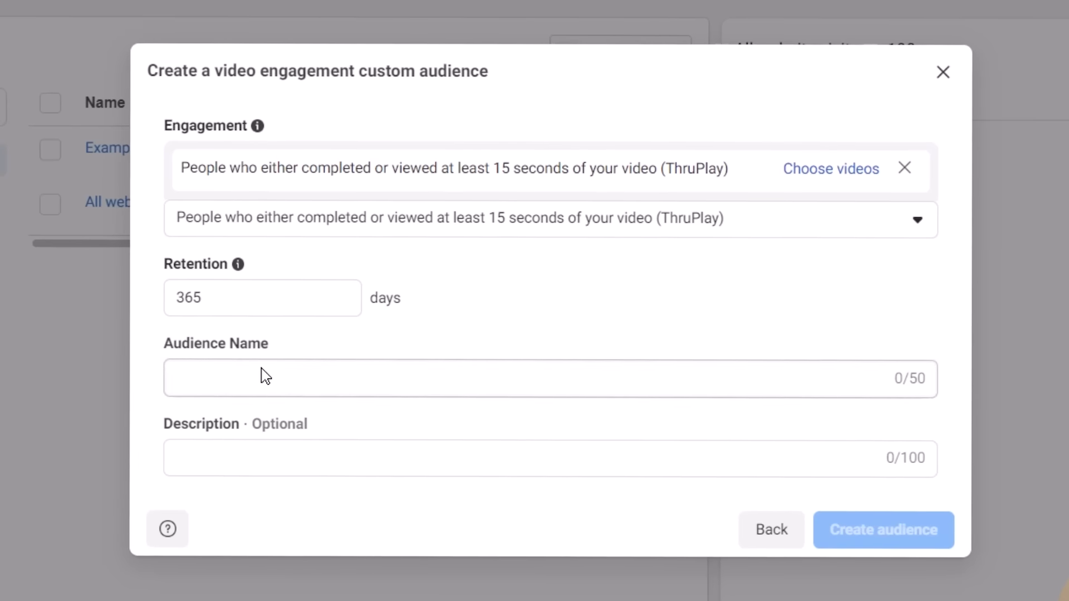
# Name the video engagement audience "Video Viewers - 365 (15 seconds)"
pyautogui.click(365, 303)
pyautogui.write('Video ')
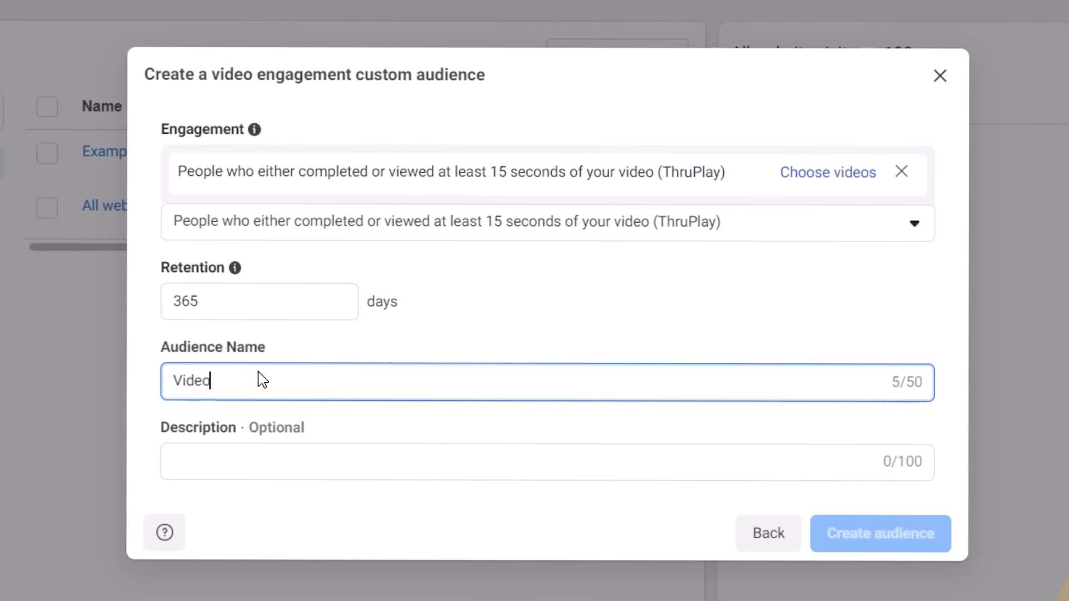
pyautogui.write('Vir')
pyautogui.press('BackSpace')
pyautogui.press('BackSpace')
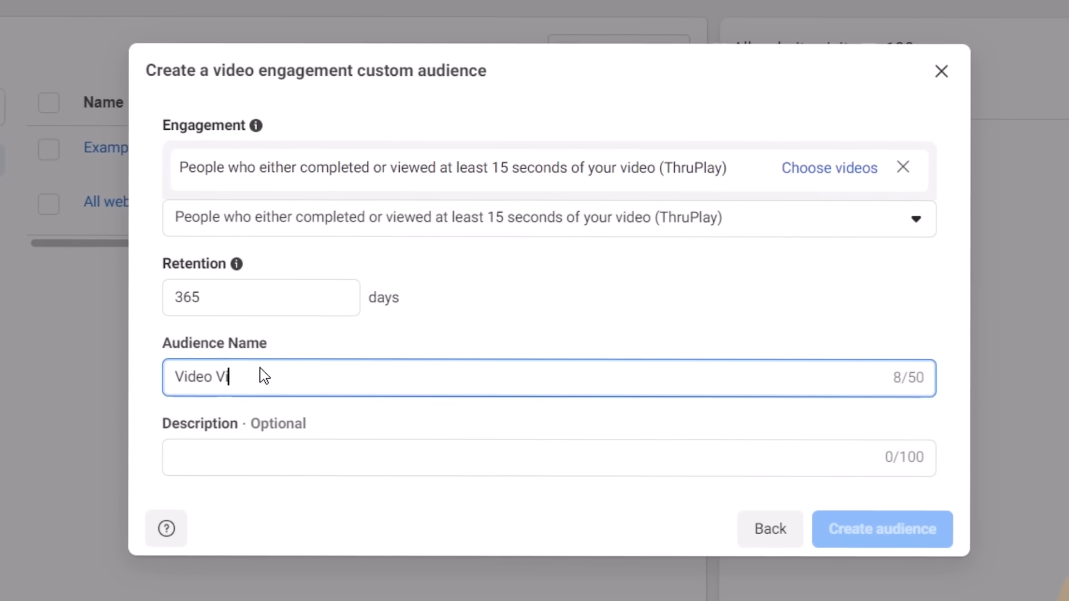
pyautogui.write('iewers -')
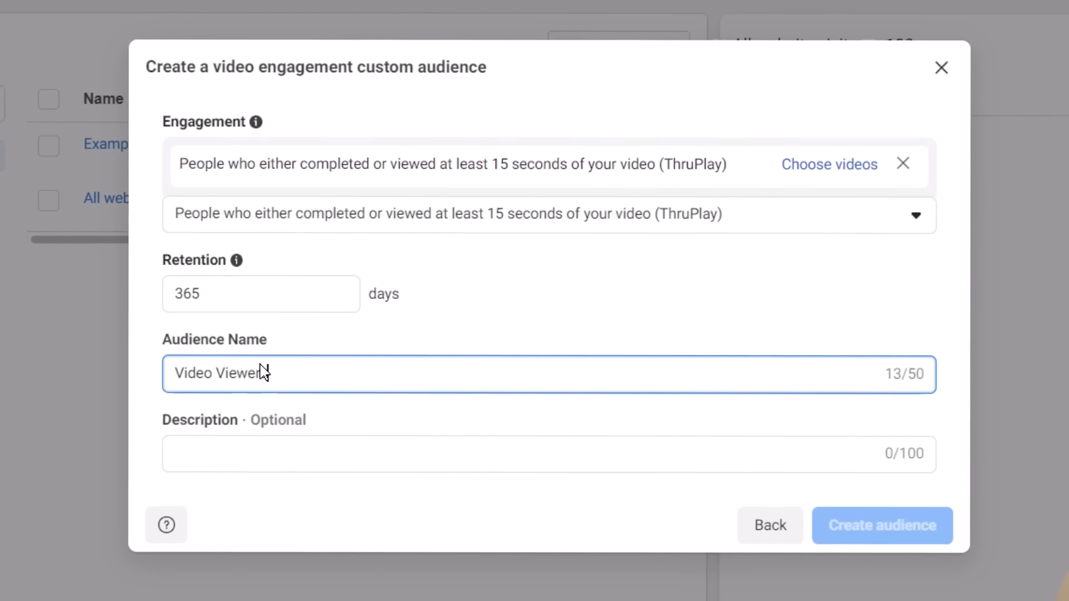
pyautogui.write(' 365 ')
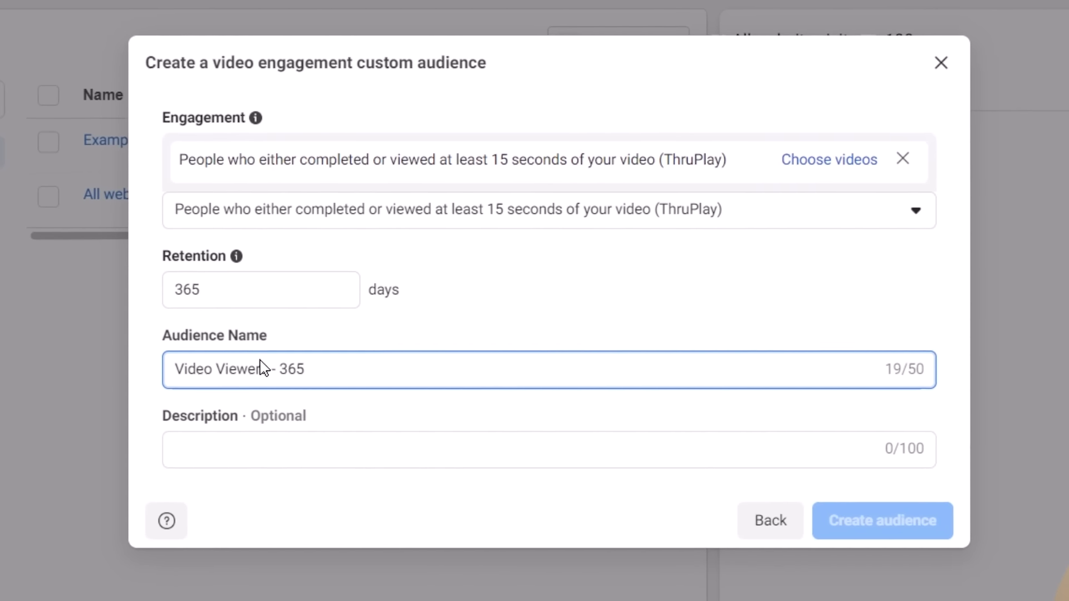
pyautogui.write('(15 second')
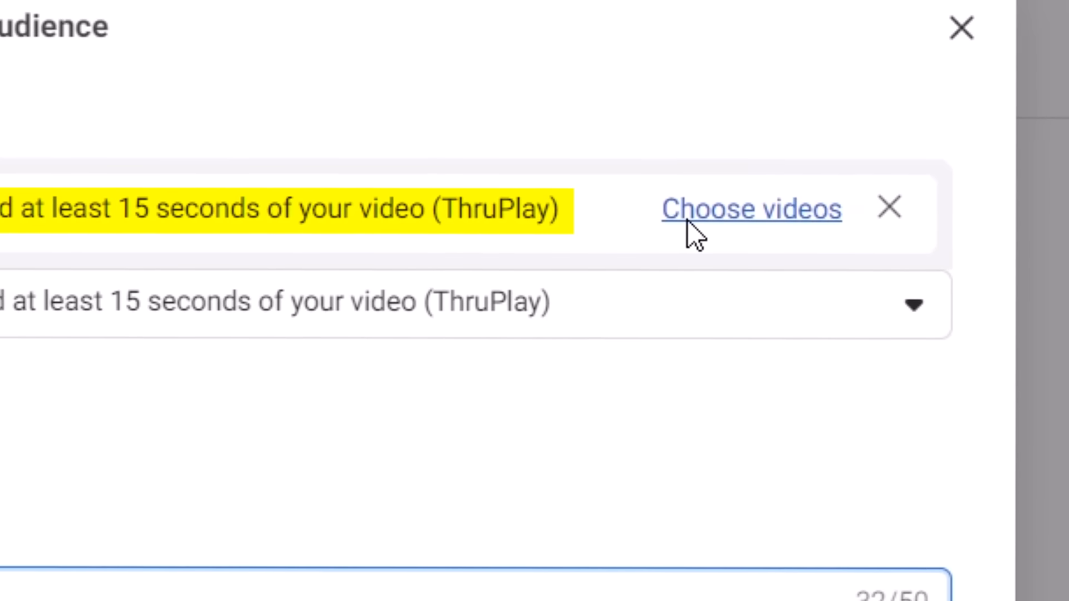
# Review the video source options, keep Facebook page, and select the first four listed videos for the ThruPlay engagement
pyautogui.click(689, 215)
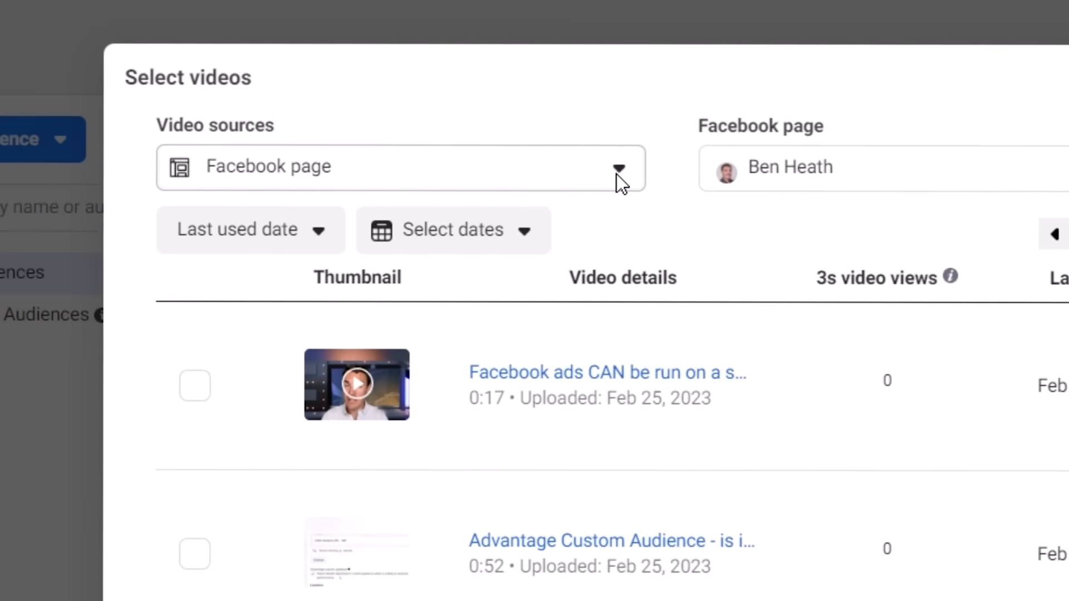
pyautogui.click(404, 129)
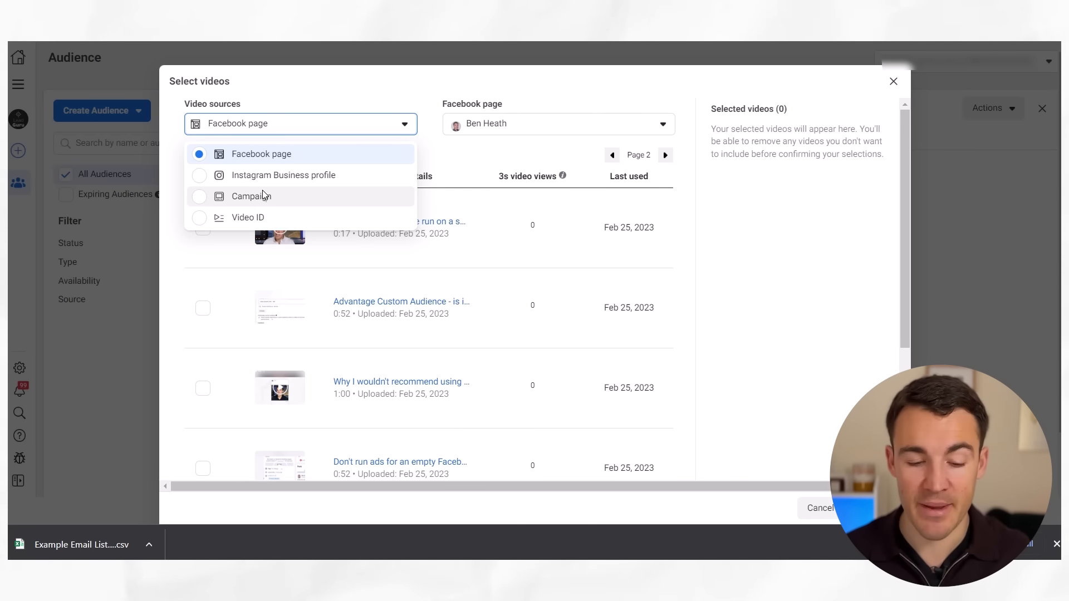
pyautogui.click(313, 94)
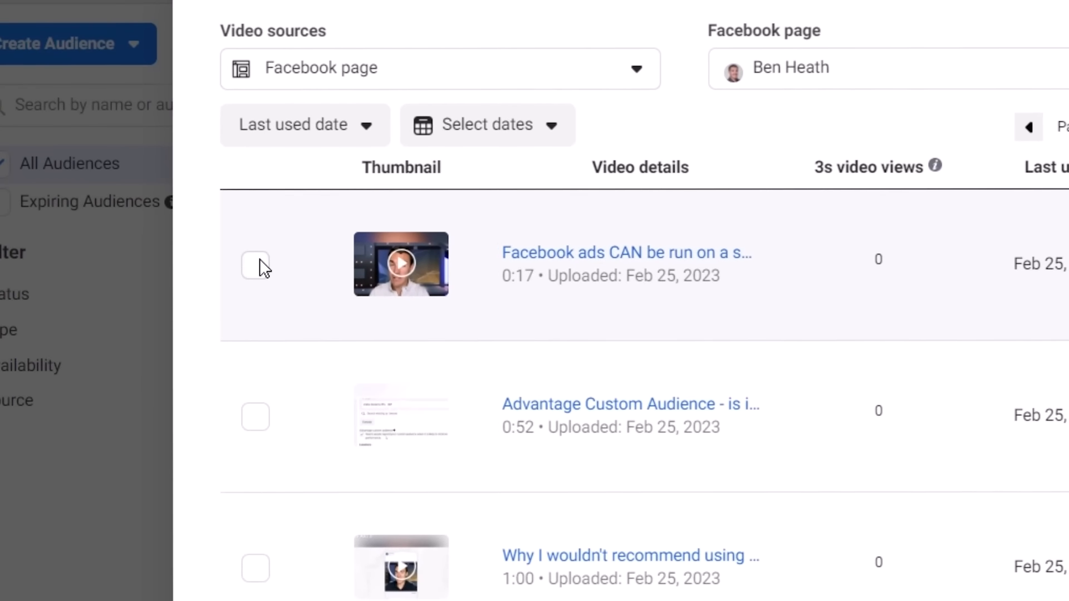
pyautogui.click(202, 228)
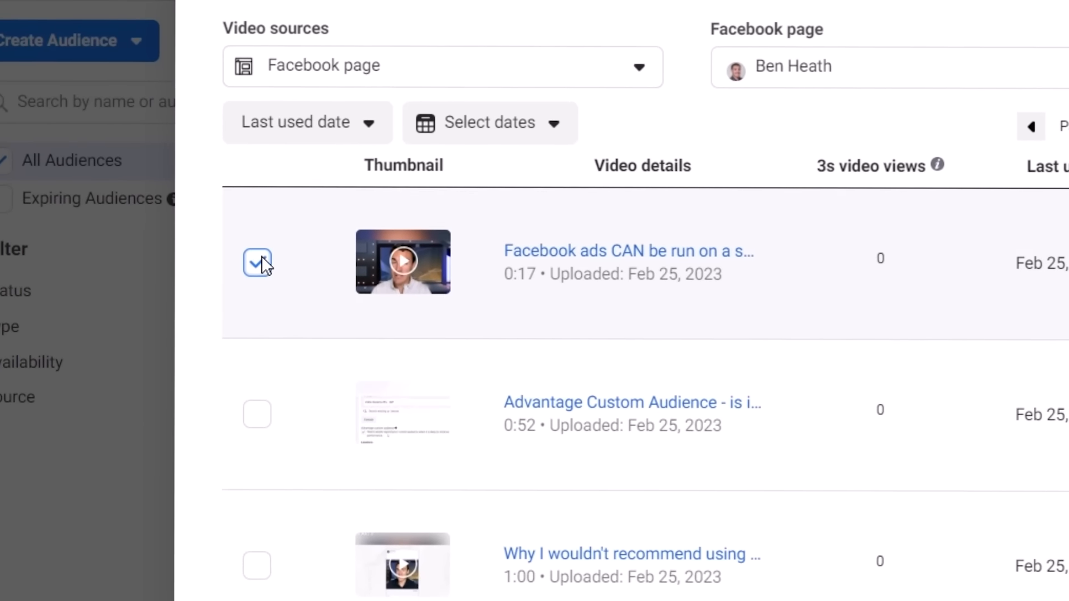
pyautogui.click(258, 400)
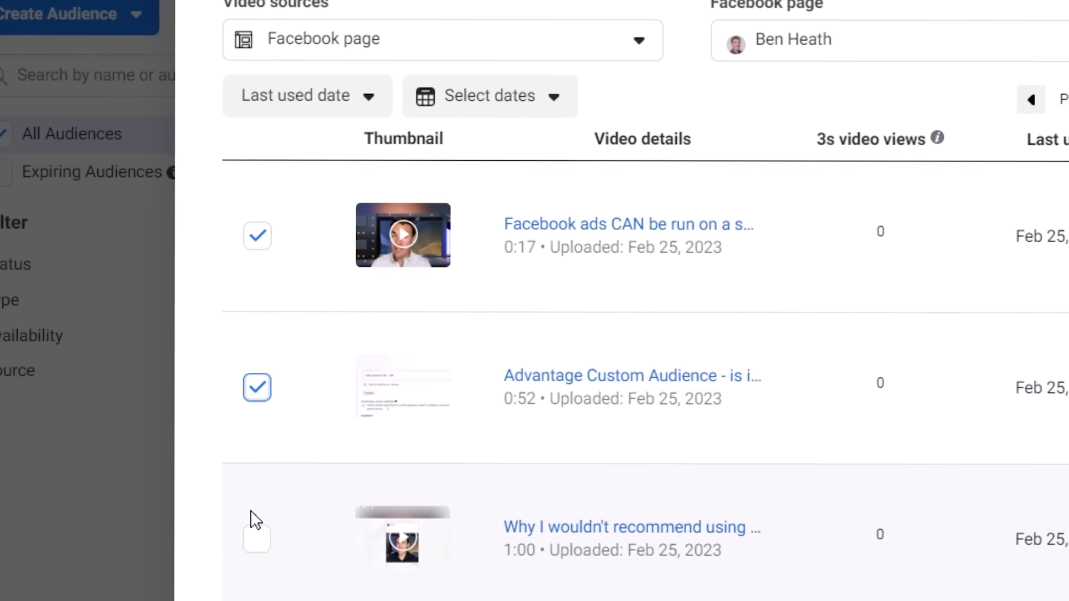
pyautogui.click(256, 553)
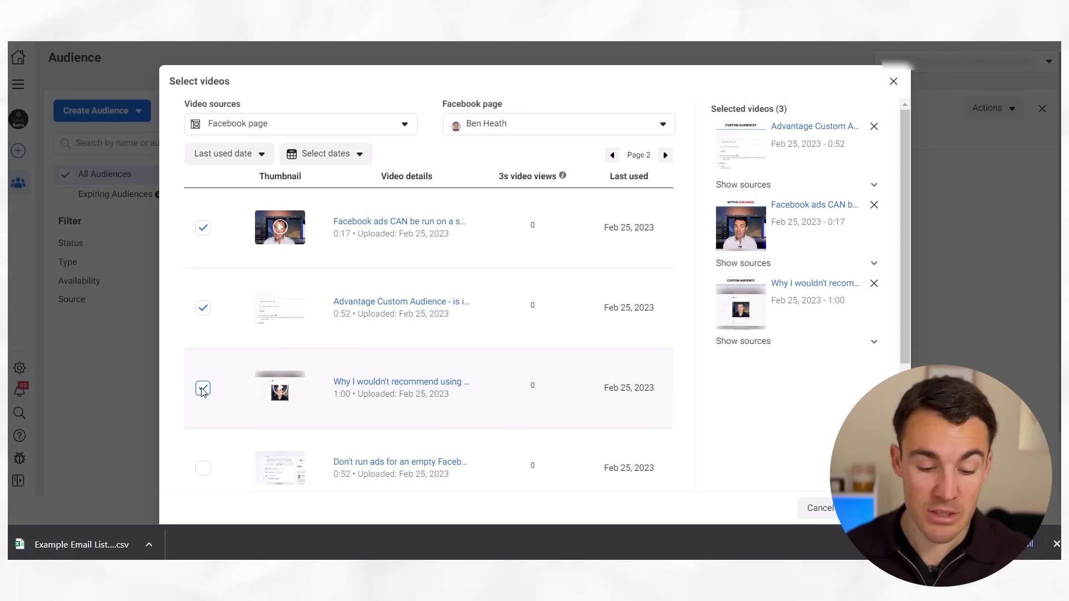
pyautogui.click(203, 469)
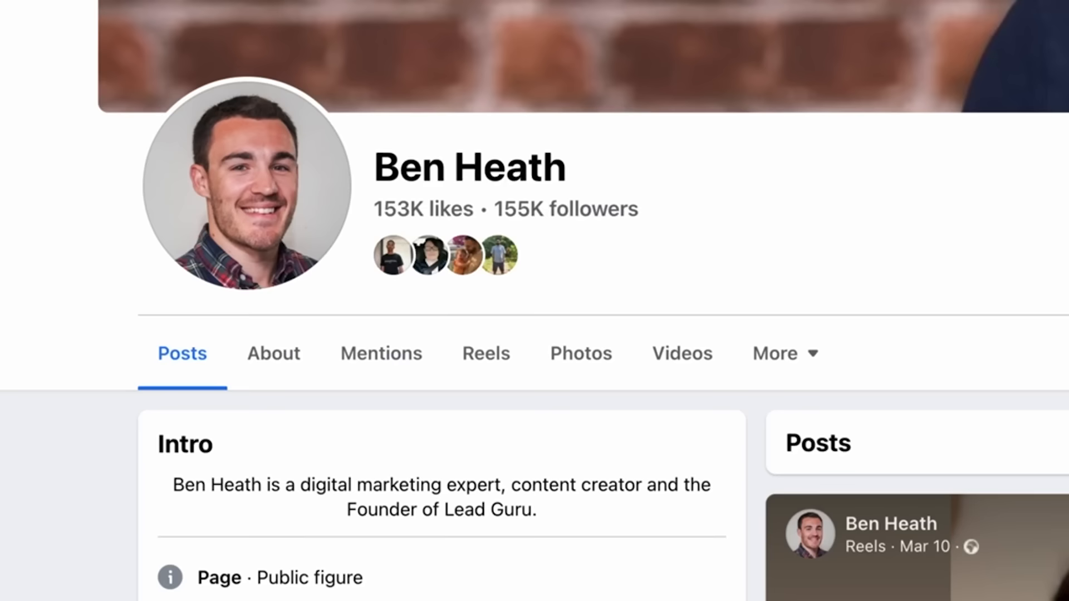
# Switch to the Facebook page and examine its likes, followers and the engagement on its reels
pyautogui.tripleClick(407, 214)
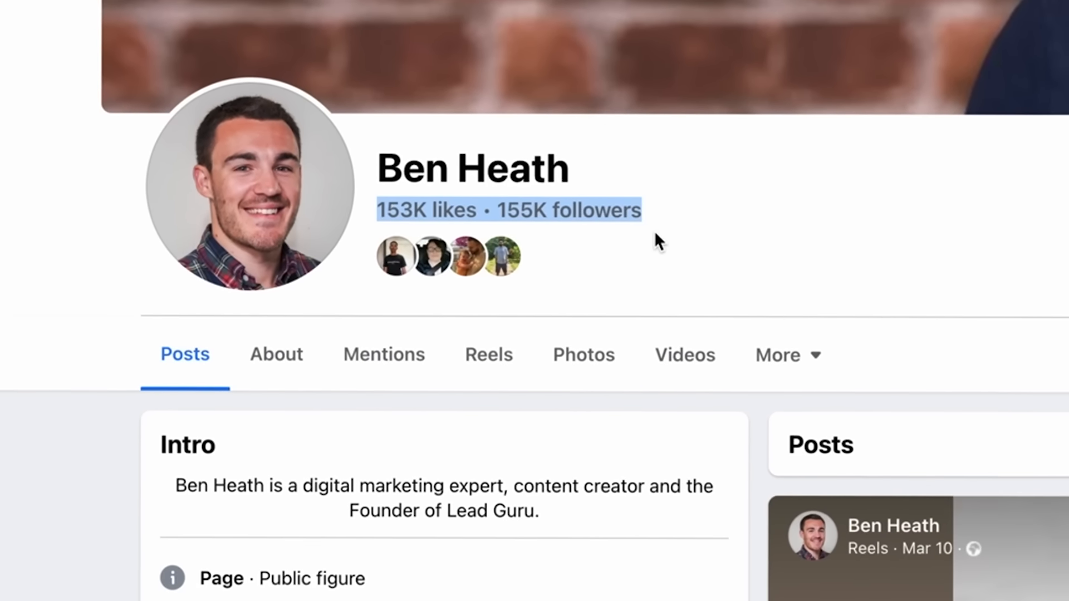
pyautogui.click(653, 230)
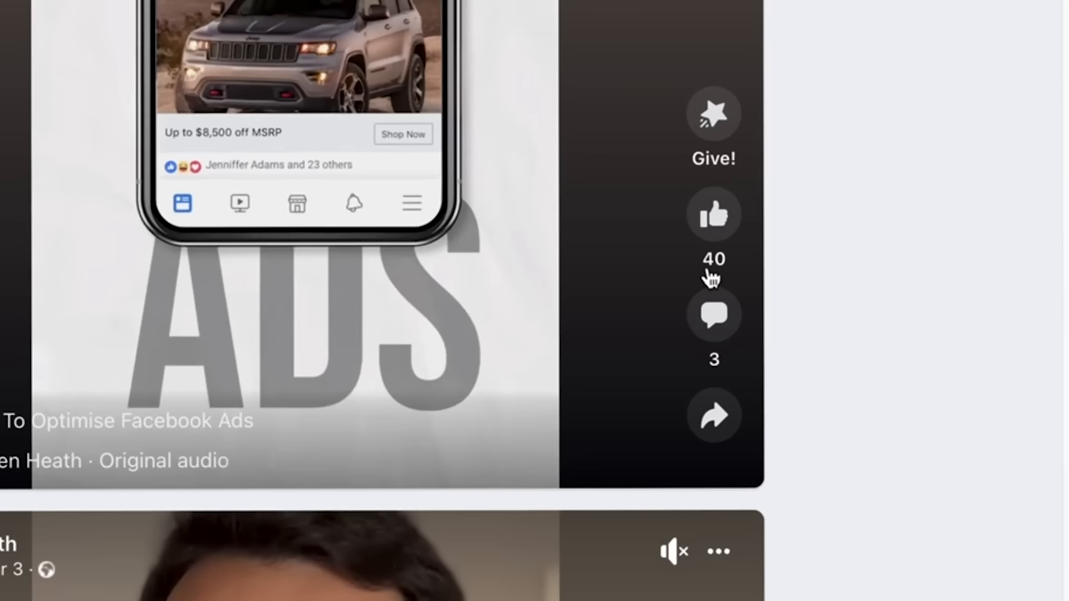
pyautogui.scroll(-8, 833, 262)
pyautogui.scroll(-10, 801, 539)
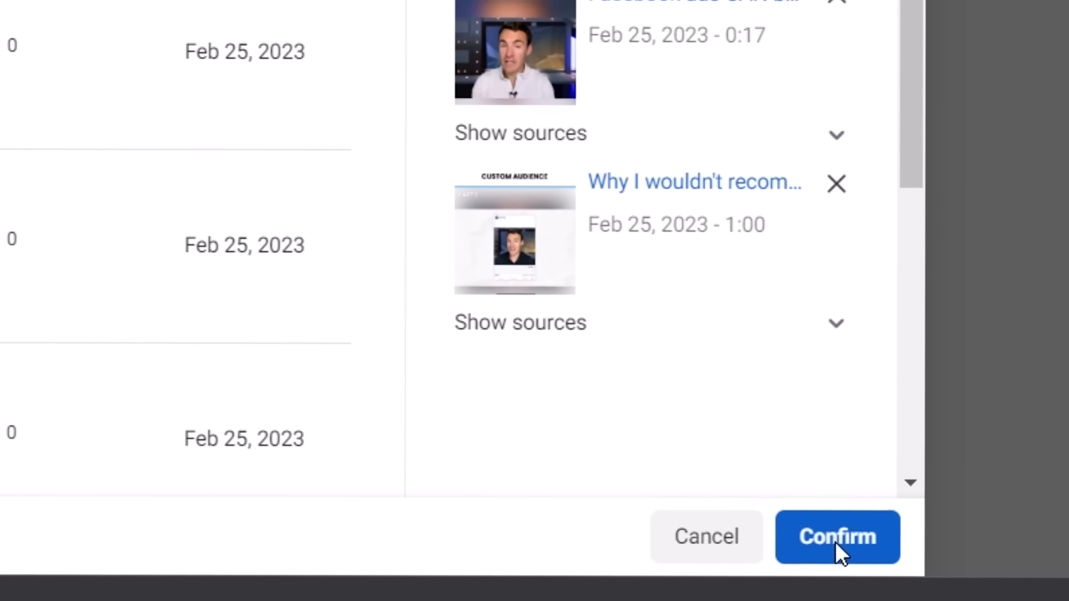
# Confirm the selected videos, then create the video engagement audience and finish its setup
pyautogui.click(836, 542)
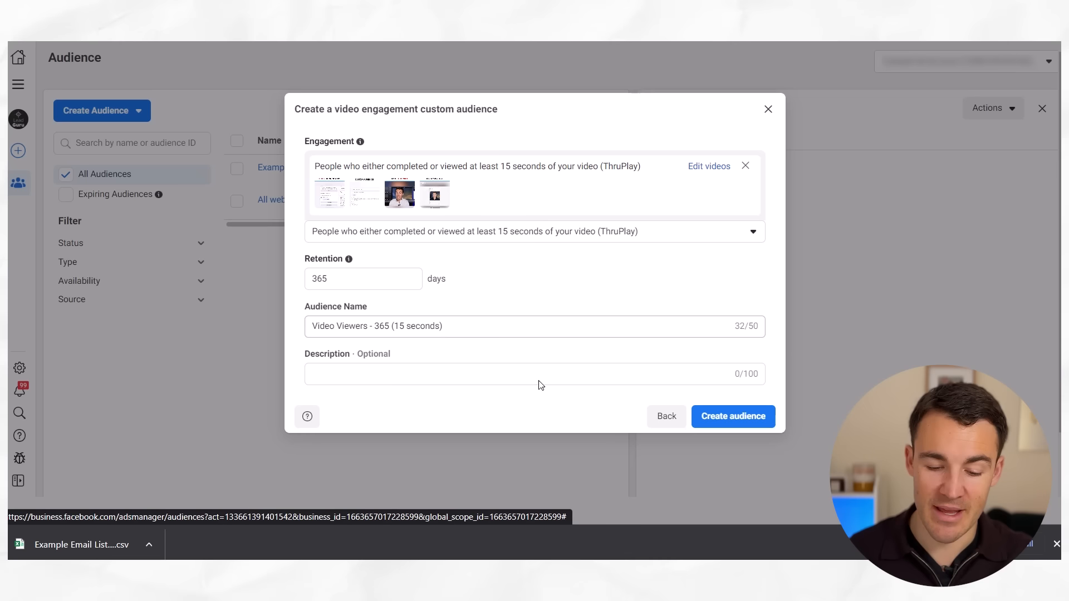
pyautogui.click(472, 330)
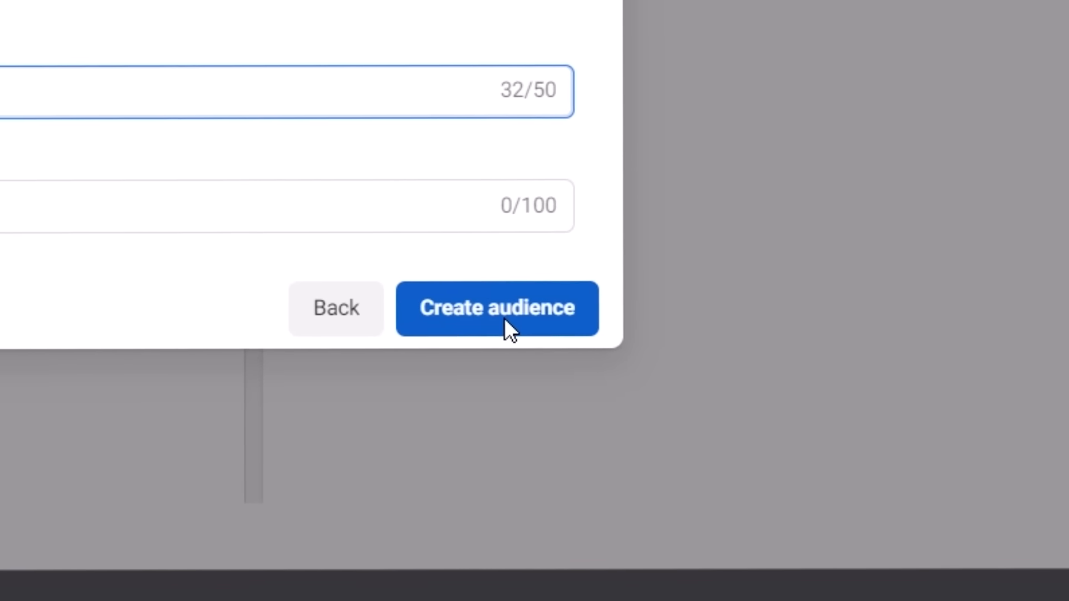
pyautogui.click(504, 321)
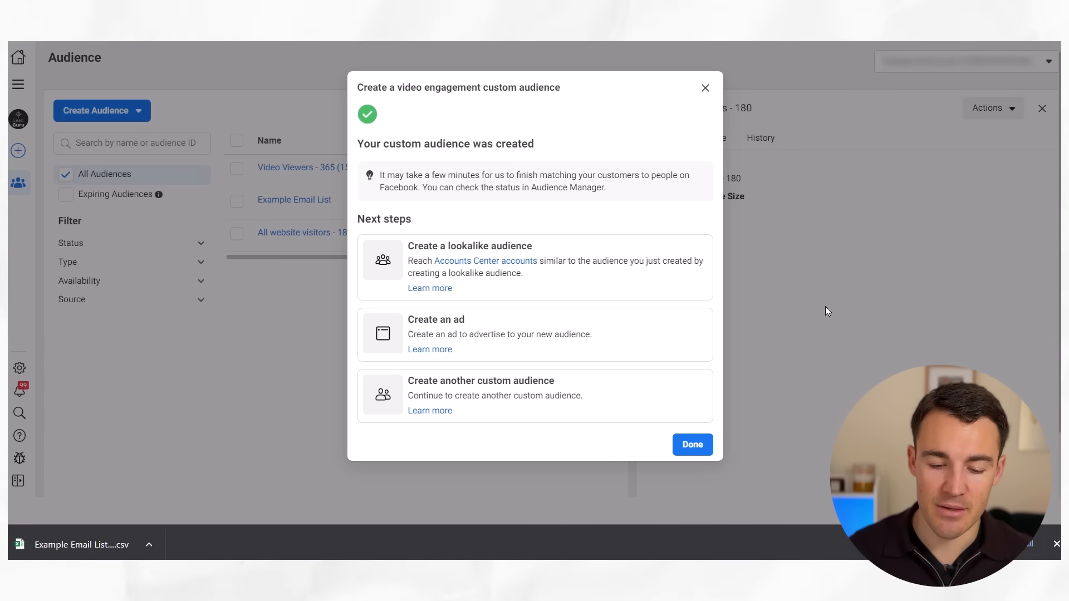
pyautogui.click(694, 446)
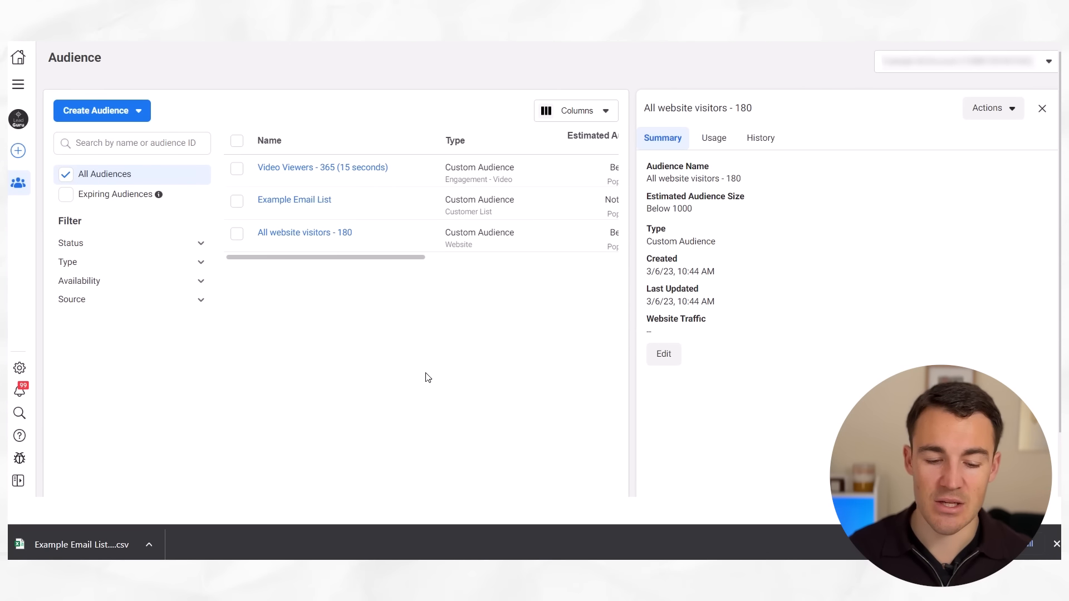
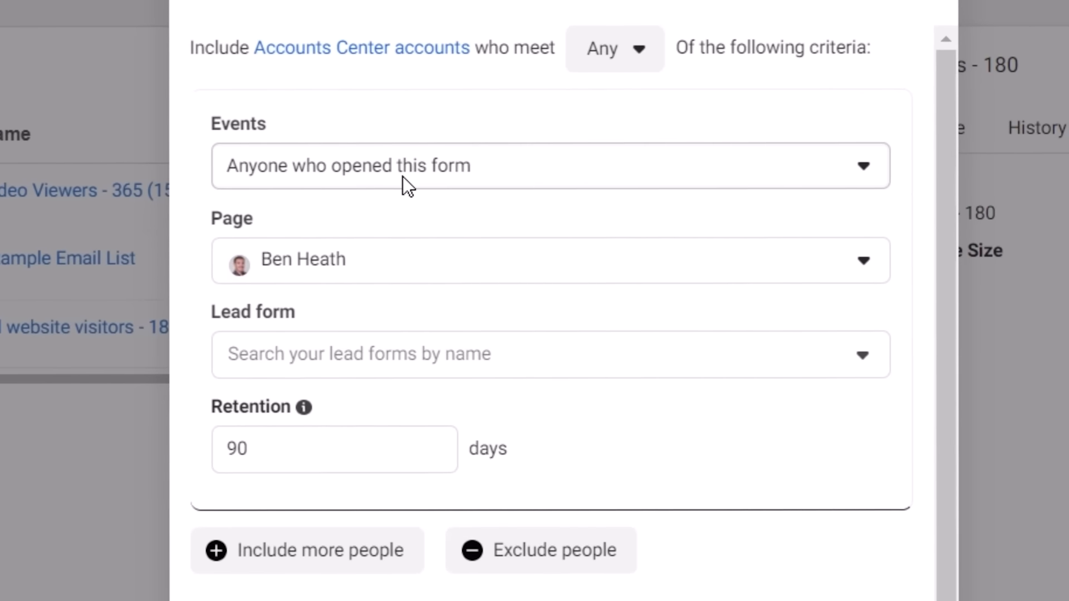
# Review the lead form event options, try a retention of 180 days, and set it back to 90 days
pyautogui.click(404, 177)
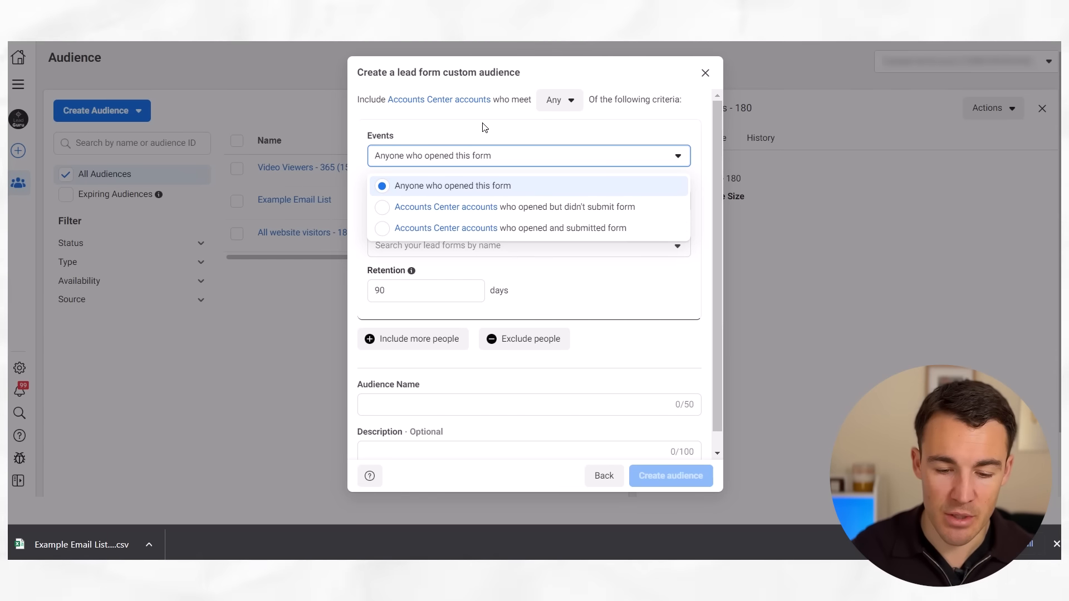
pyautogui.click(427, 157)
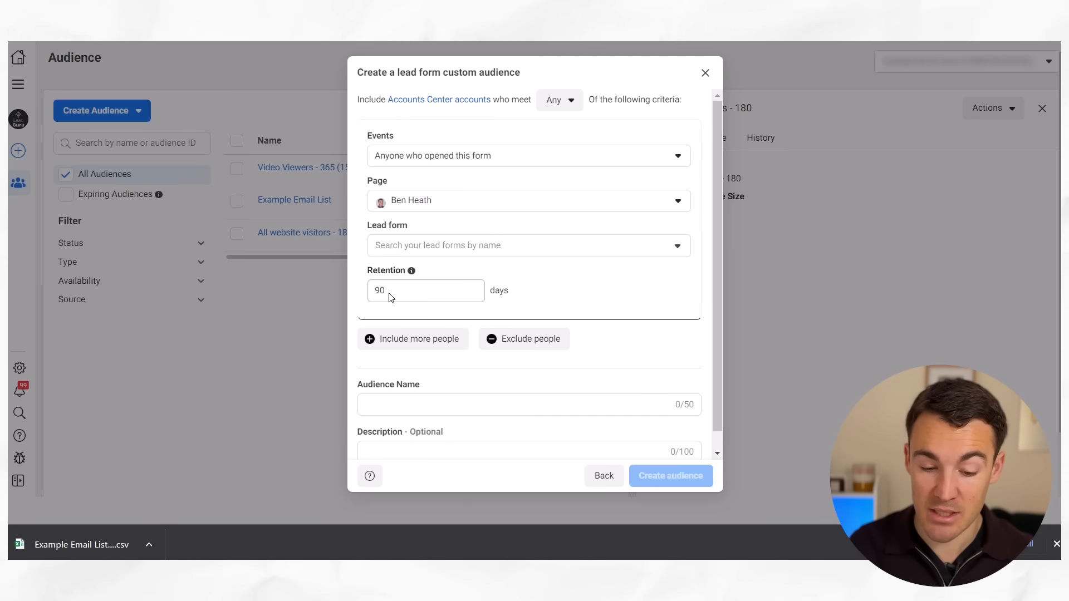
pyautogui.write('80')
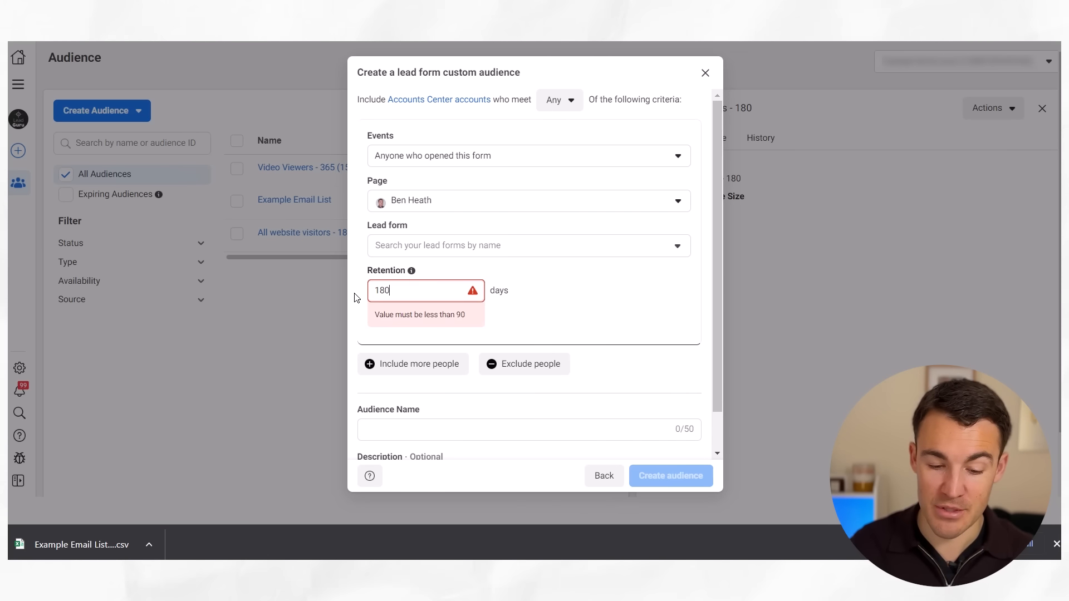
pyautogui.write('90')
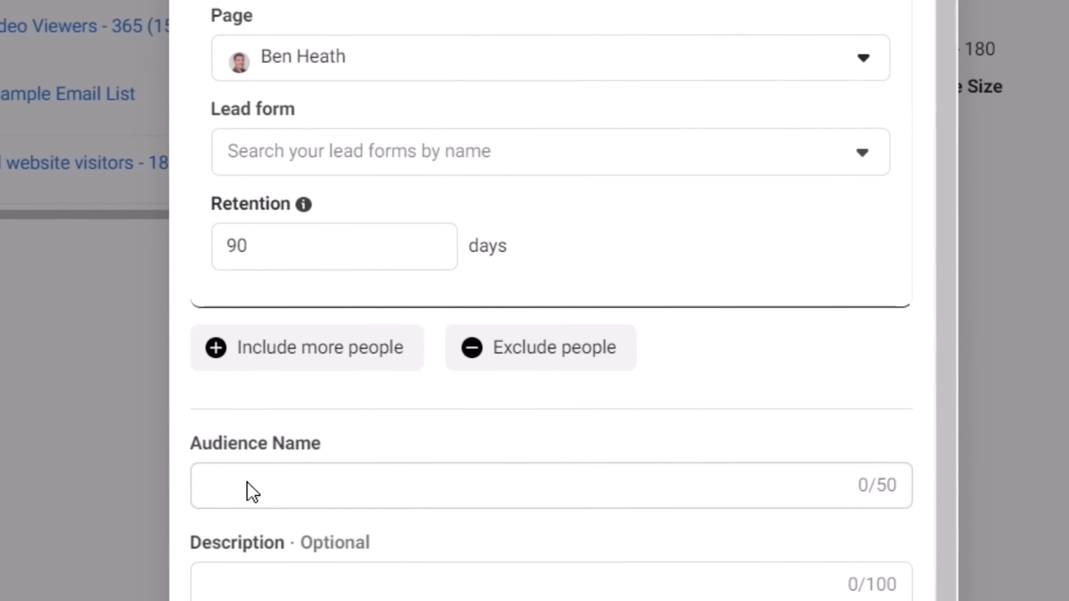
# Name the lead form audience "Lead Form Engagers - 90" and return to the source choice without creating it
pyautogui.click(382, 405)
pyautogui.write('Lead Form Eng')
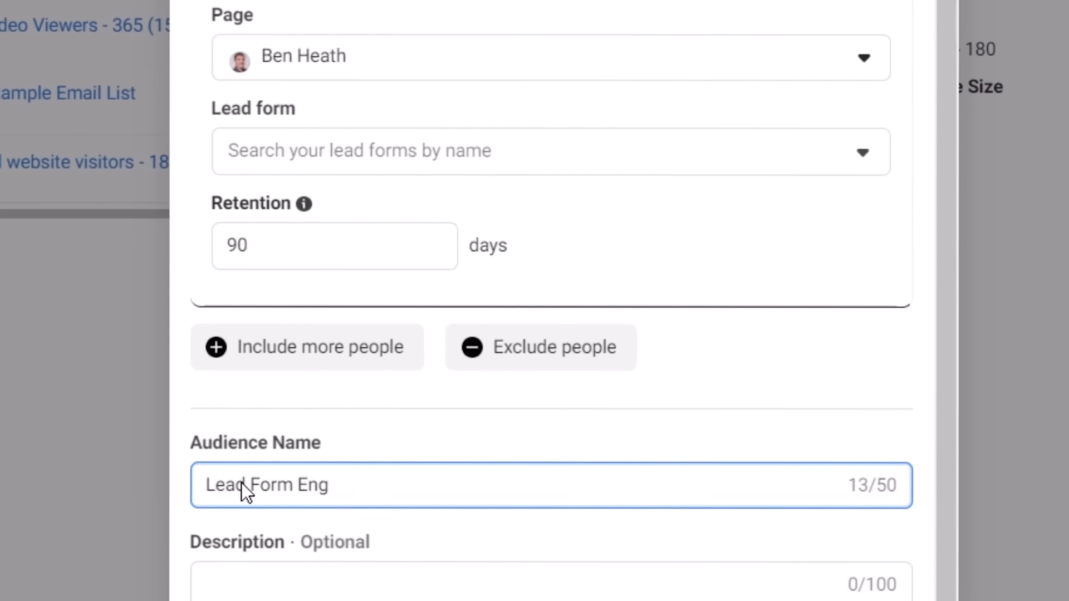
pyautogui.write('agers - 90')
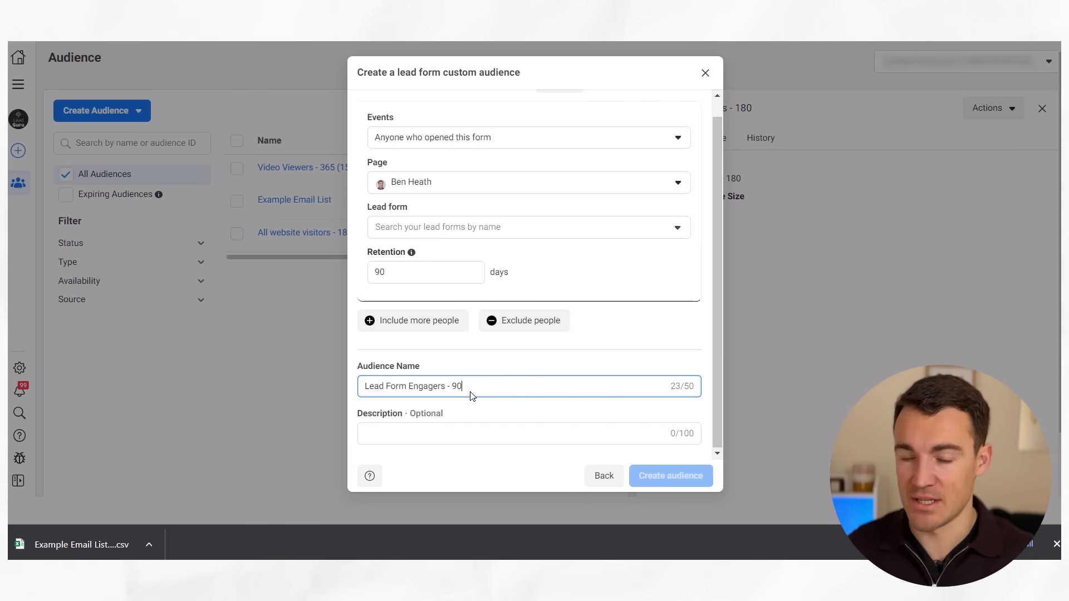
pyautogui.click(607, 476)
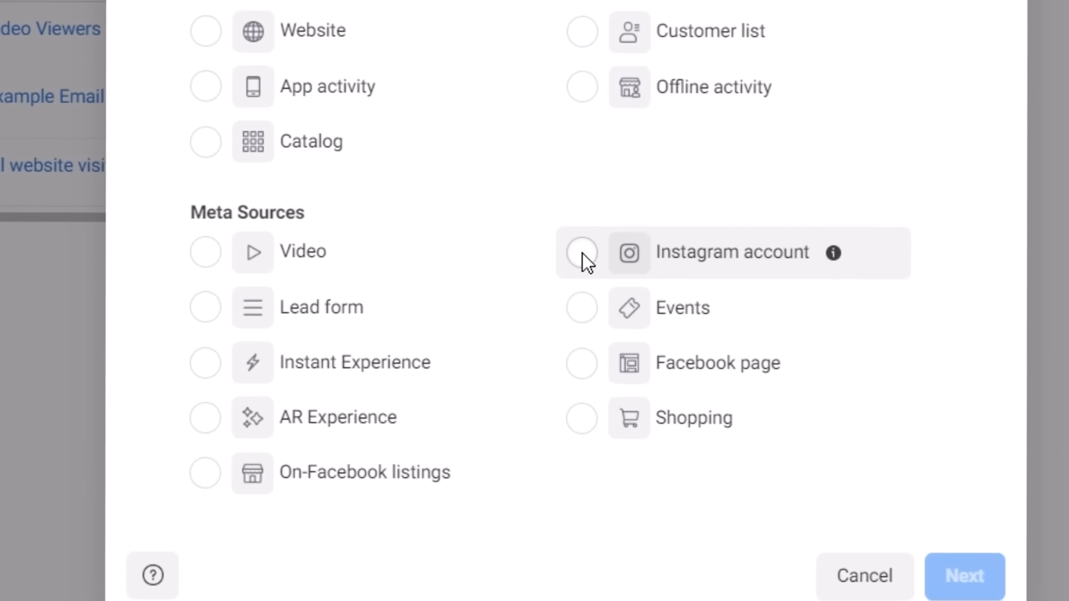
# Start a custom audience from the Instagram account source and review its events, keeping everyone who engaged with this professional account
pyautogui.click(583, 252)
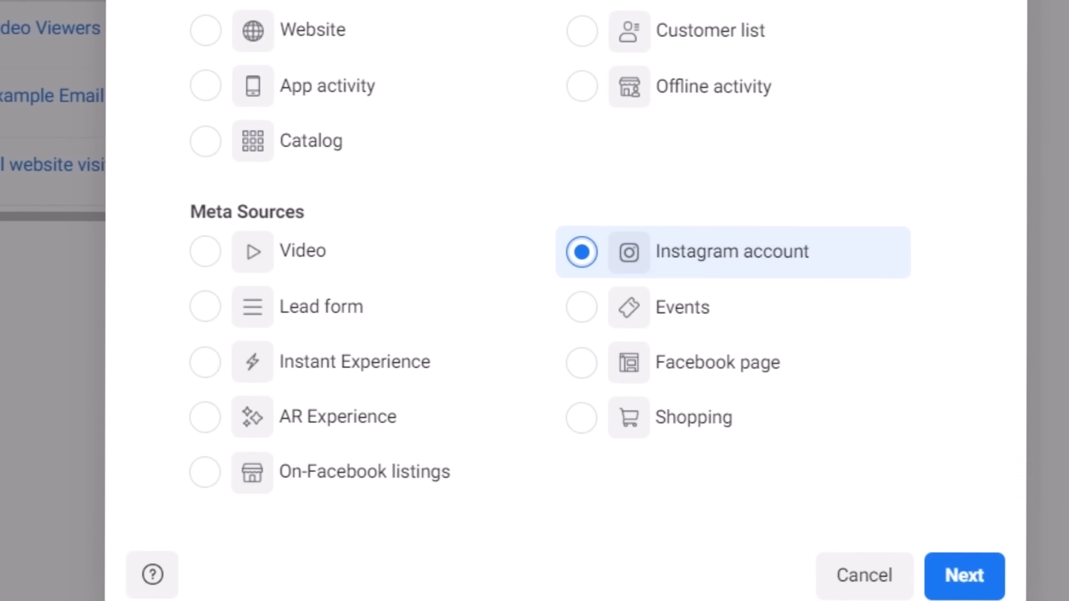
pyautogui.click(976, 591)
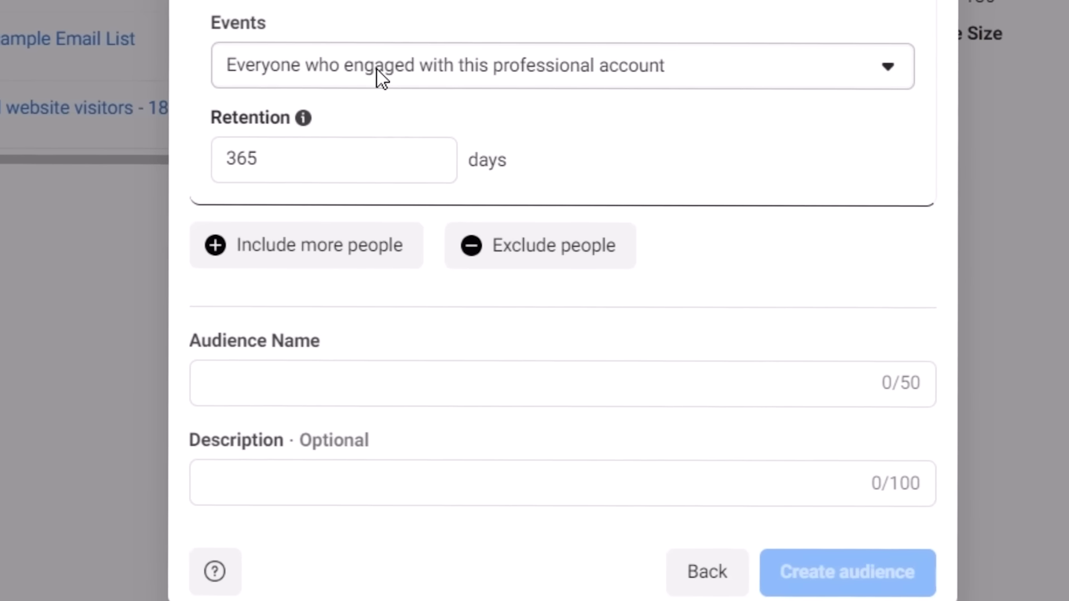
pyautogui.click(446, 214)
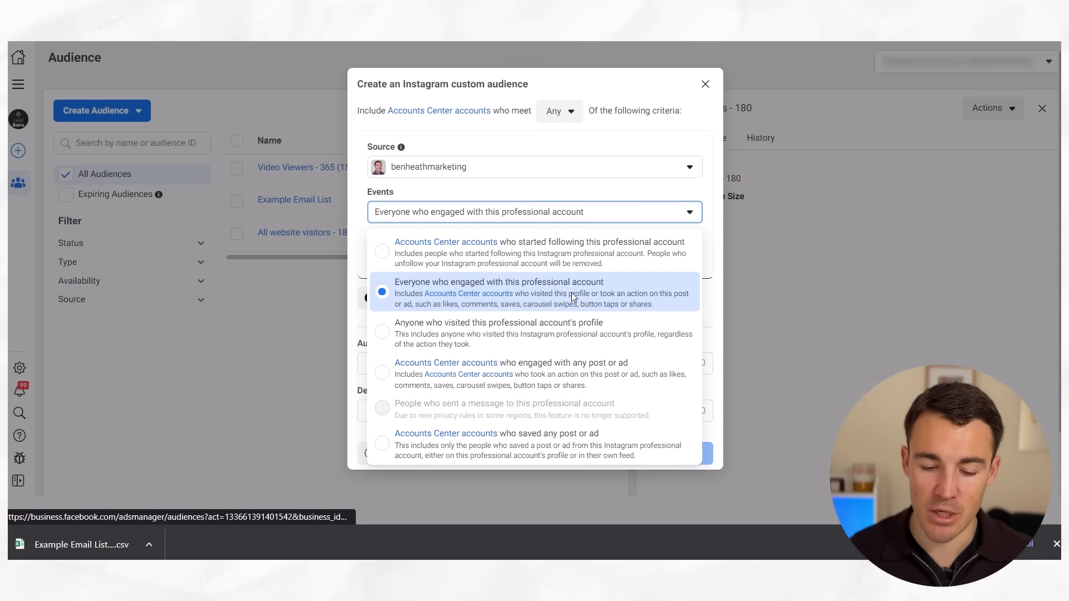
pyautogui.click(646, 234)
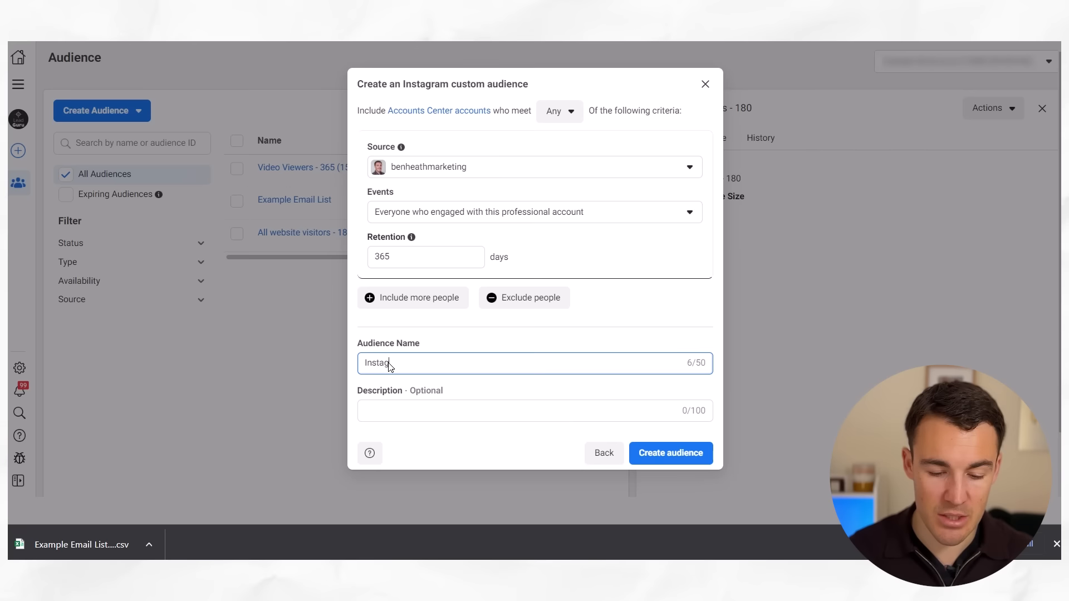
# Name the audience "Instagram Engagers - 365" and create it
pyautogui.write('ram Ane')
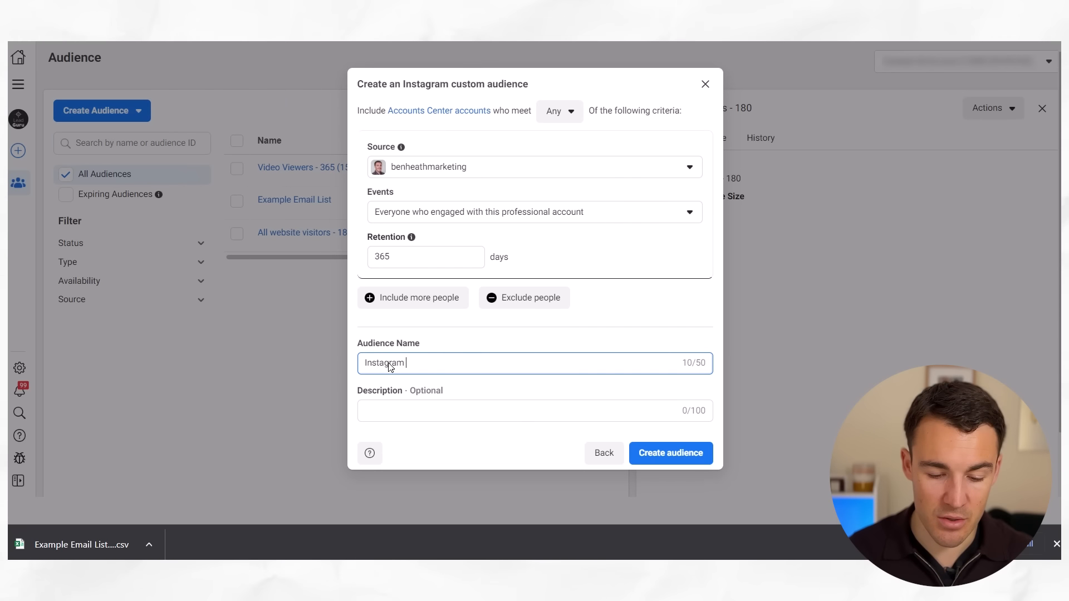
pyautogui.press('BackSpace')
pyautogui.write('Engagers')
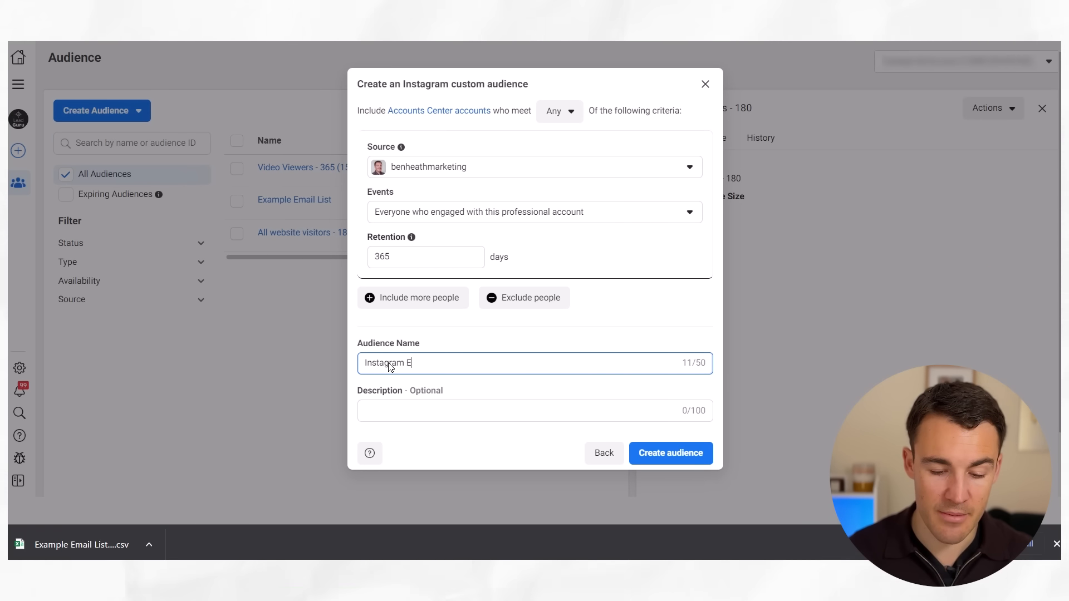
pyautogui.write(' - 365')
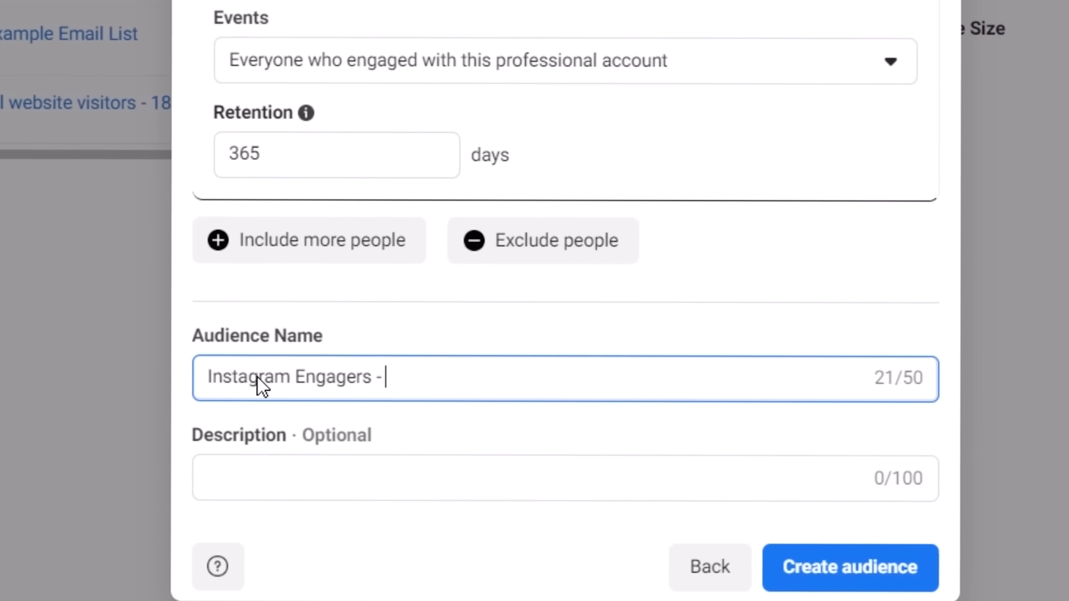
pyautogui.click(835, 554)
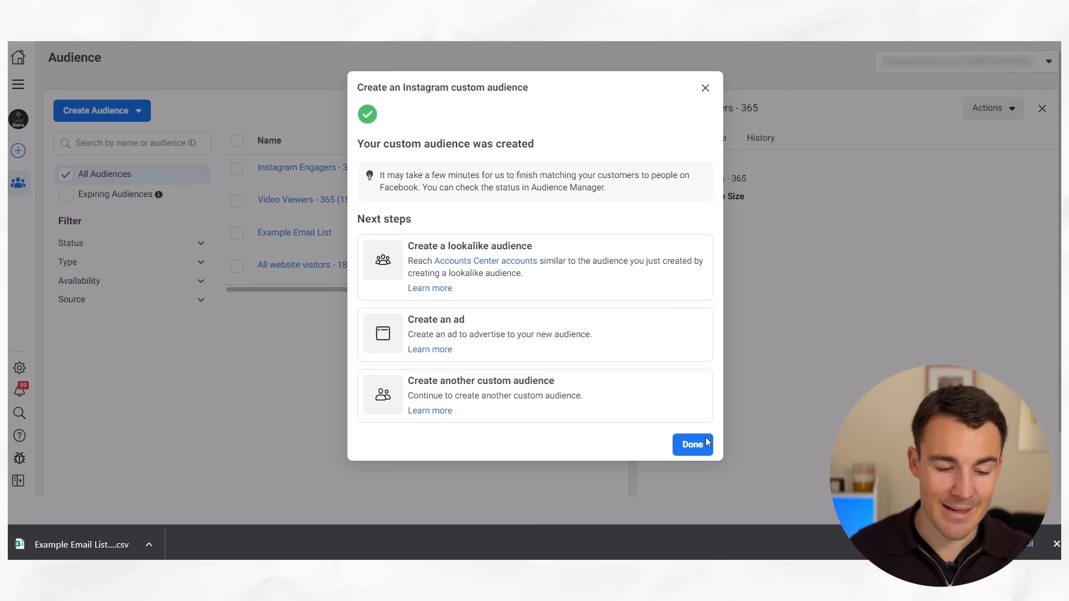
# Close the Instagram audience confirmation and start a new custom audience from the Facebook page source
pyautogui.click(703, 440)
pyautogui.click(114, 112)
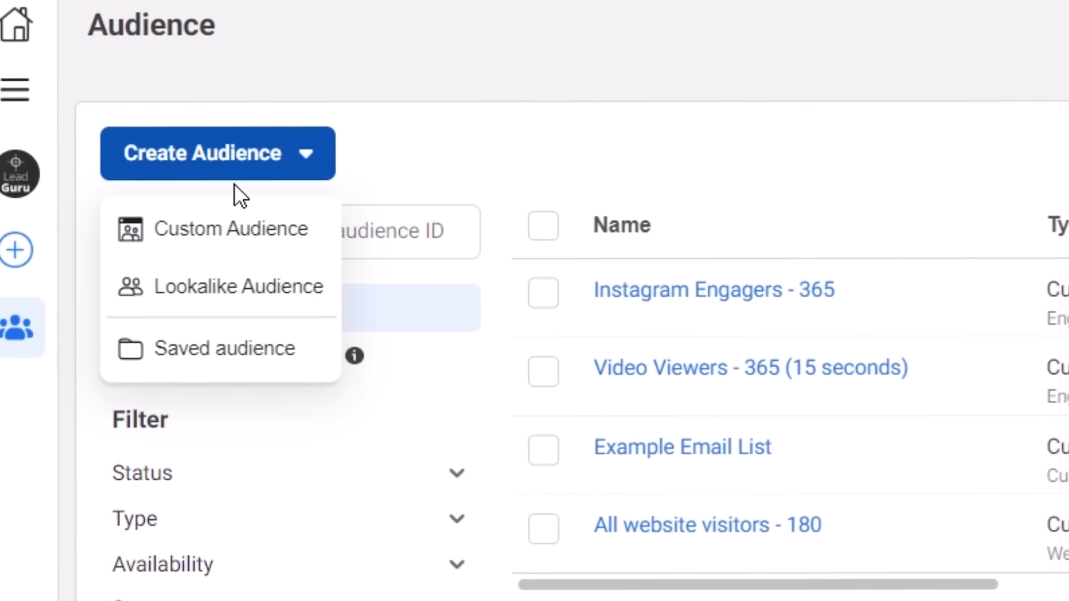
pyautogui.click(218, 226)
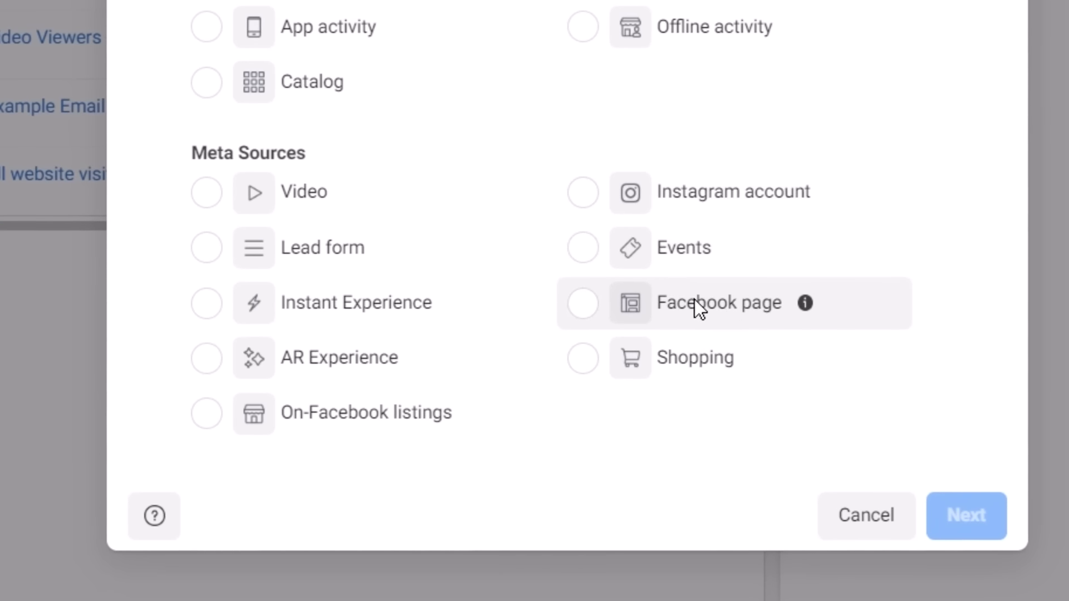
pyautogui.click(723, 298)
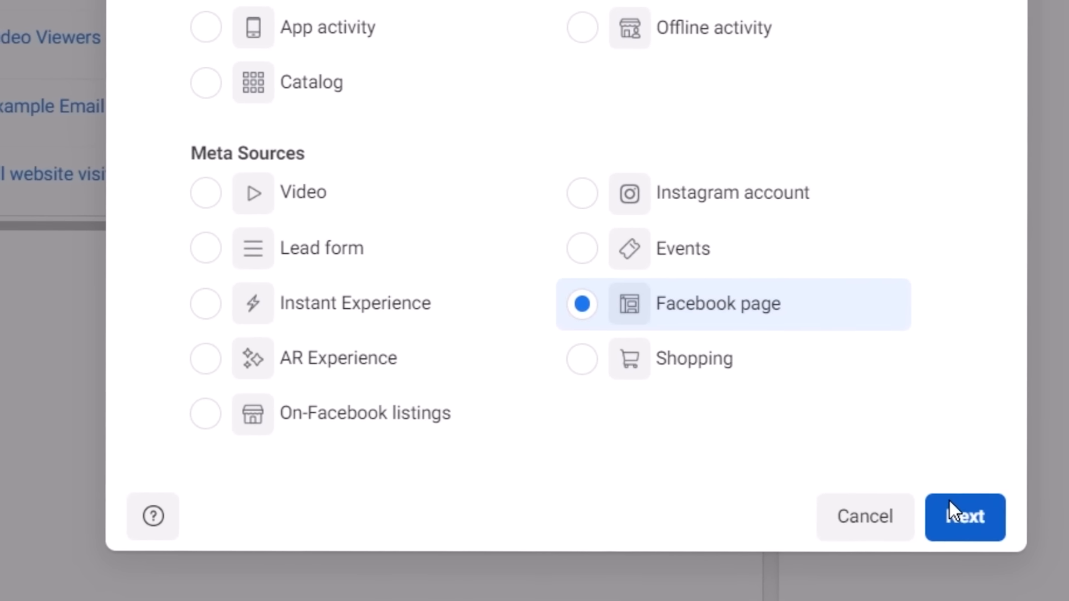
pyautogui.click(949, 511)
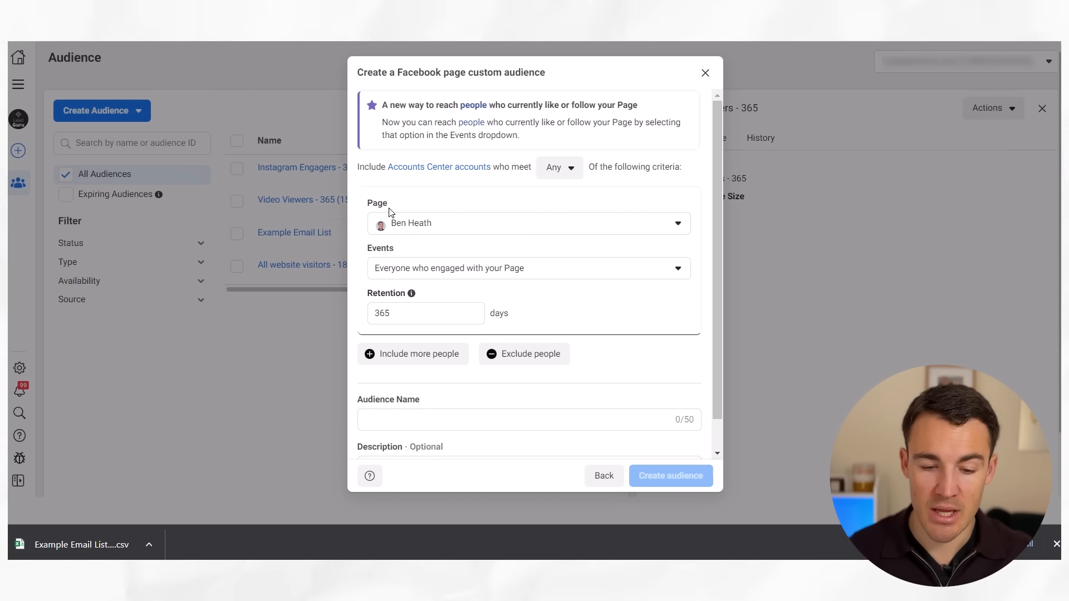
# Review the Facebook page event options, keeping "Everyone who engaged with your Page"
pyautogui.click(440, 255)
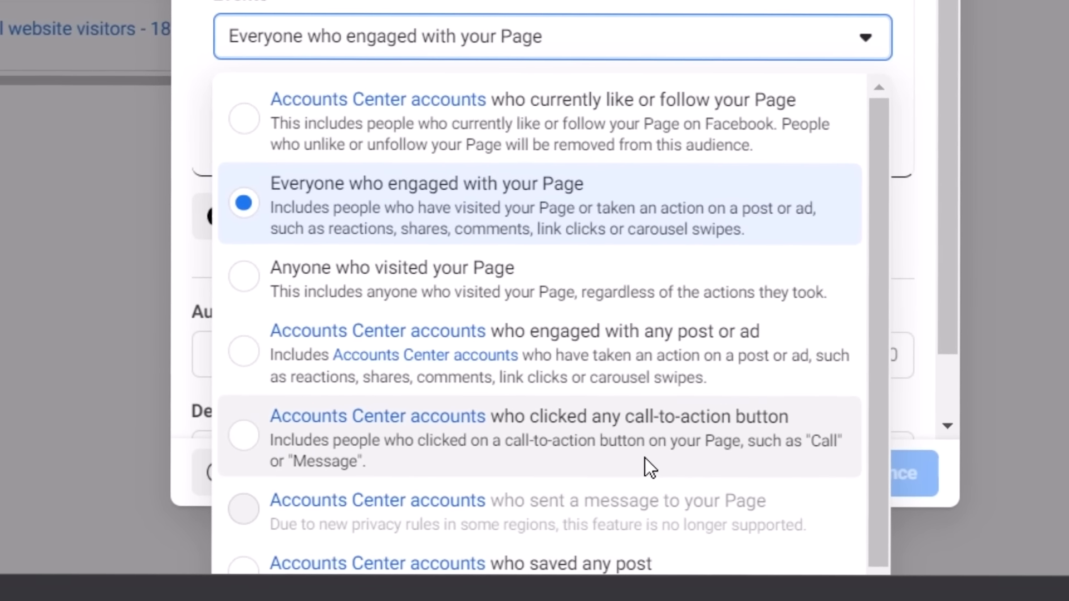
pyautogui.scroll(-1, 647, 457)
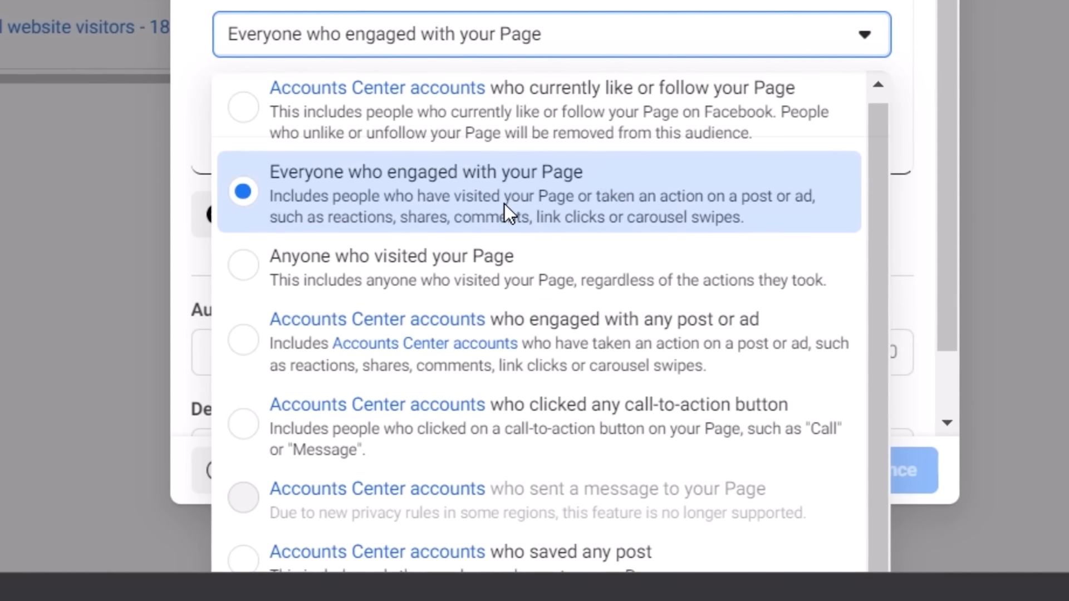
pyautogui.click(504, 206)
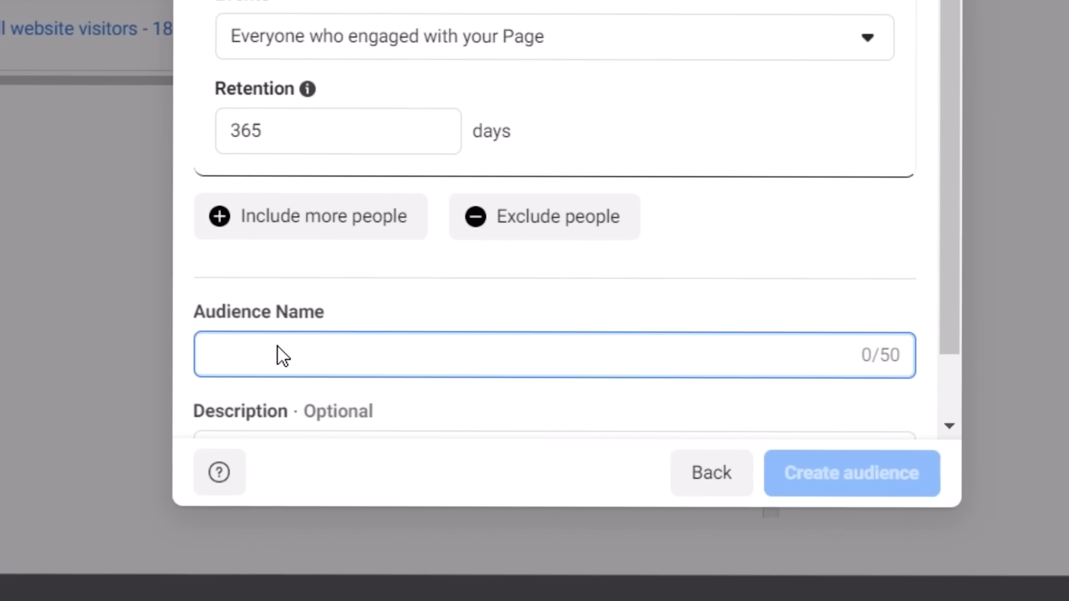
# Name the audience "Facebook Page Engagers - 365", create it and close the confirmation
pyautogui.write('Facebook ')
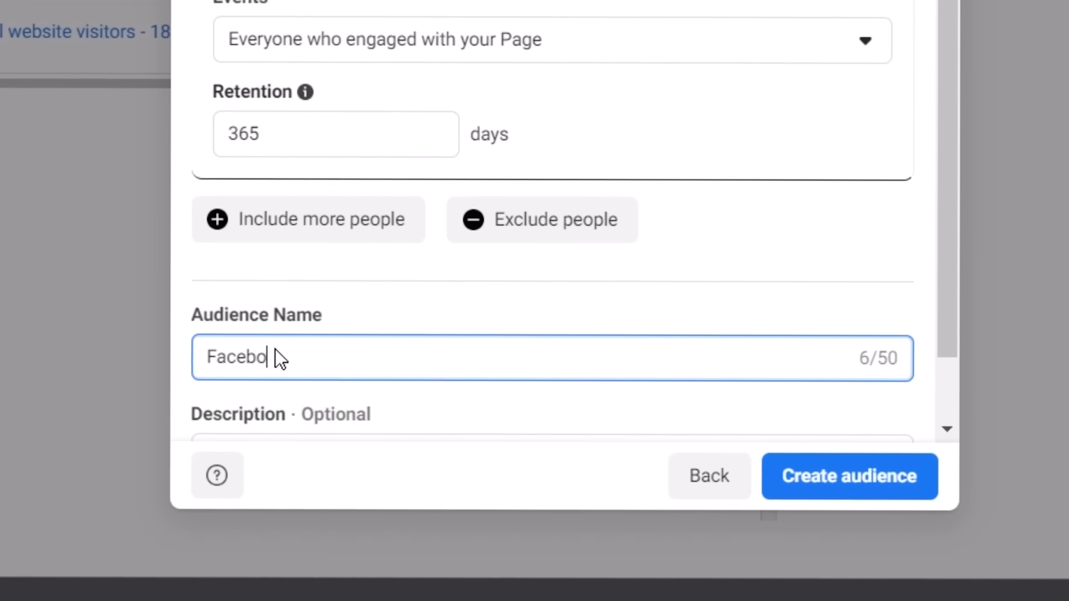
pyautogui.write('Page Ena')
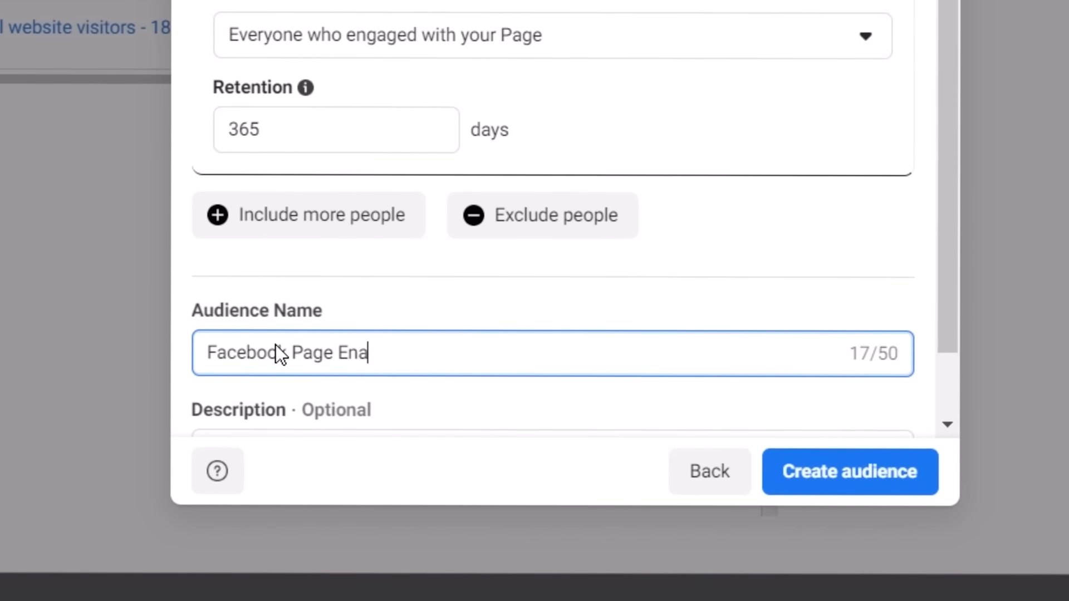
pyautogui.press('BackSpace')
pyautogui.write('gagers - 365')
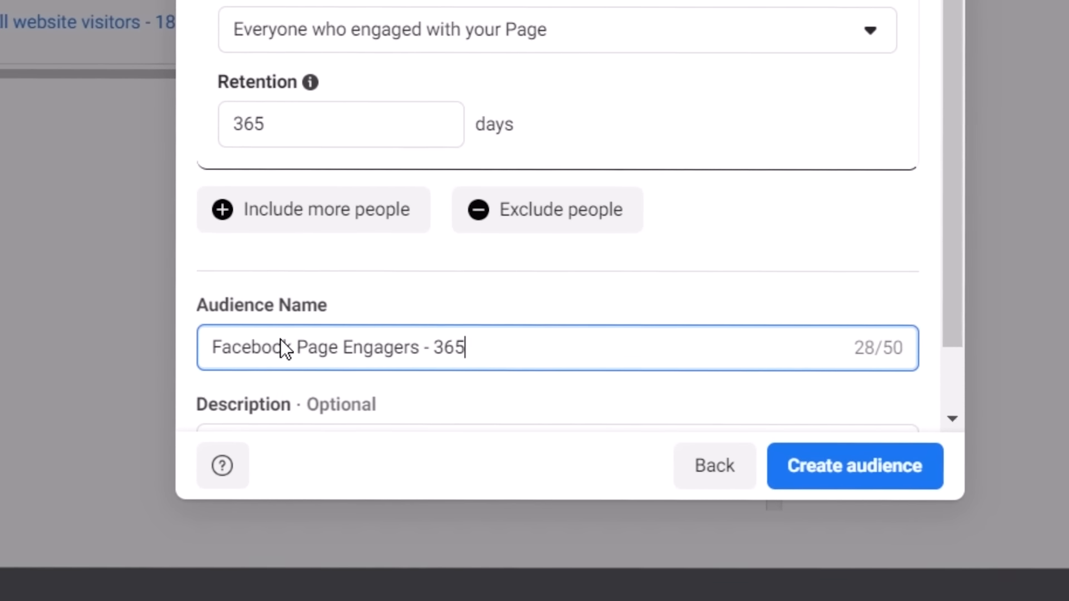
pyautogui.click(830, 454)
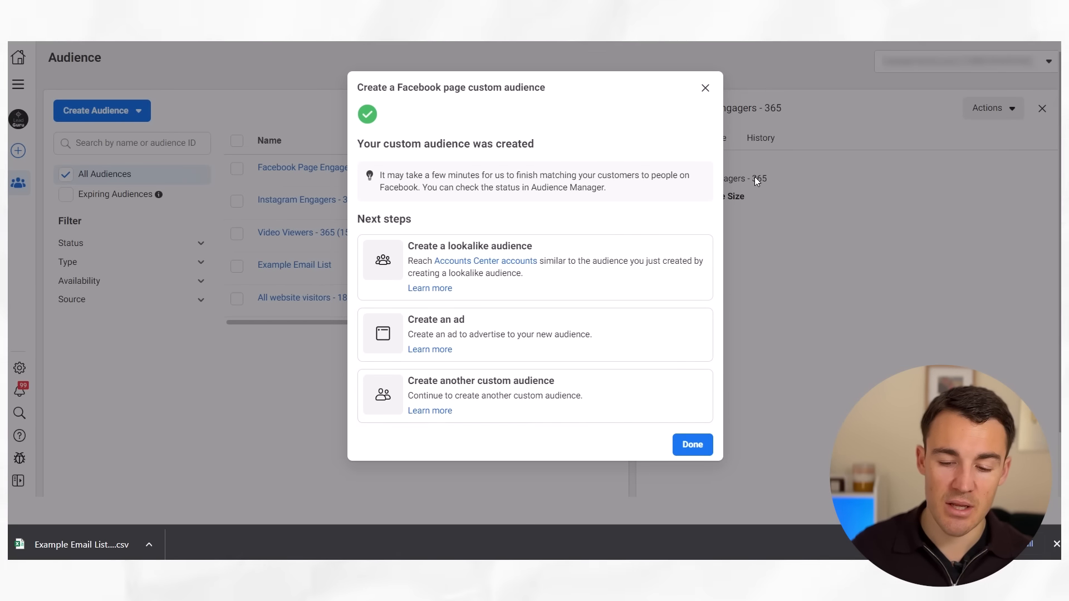
pyautogui.click(706, 91)
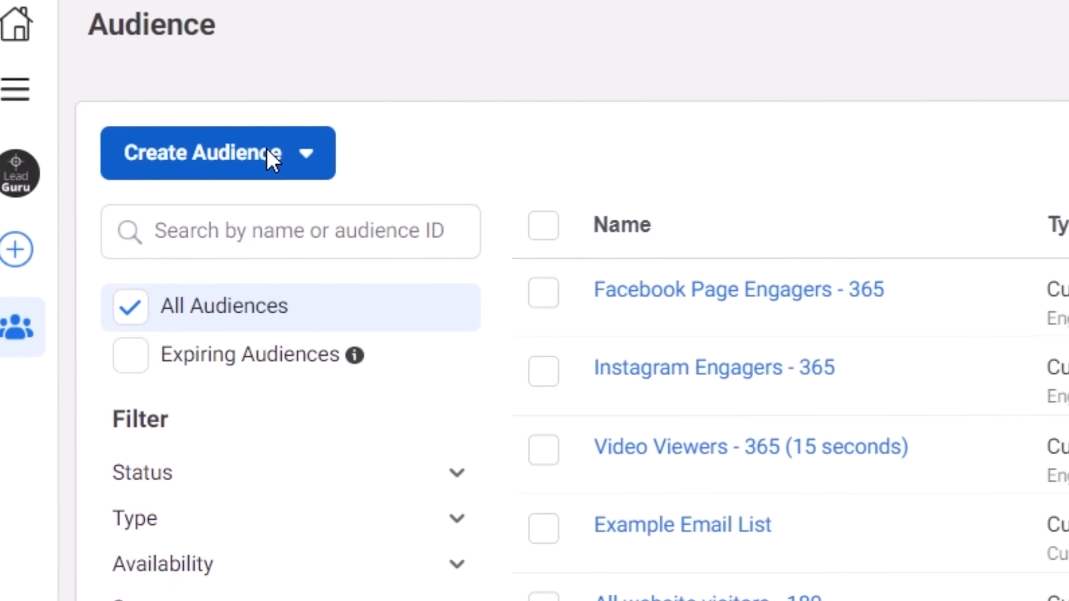
# Review the available custom audience sources and close the source choice without selecting one
pyautogui.click(123, 112)
pyautogui.click(223, 226)
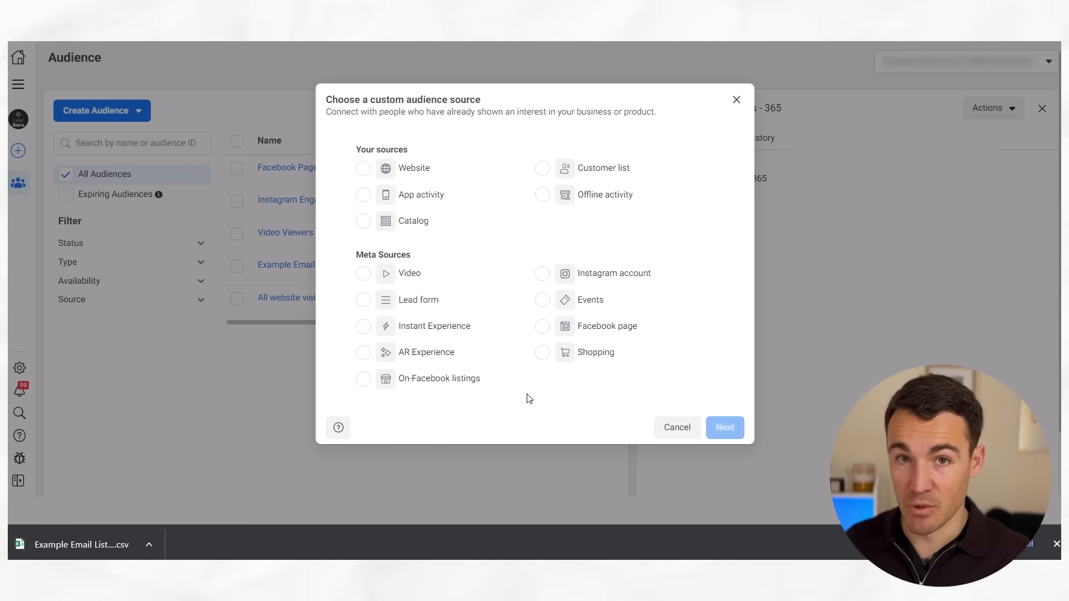
pyautogui.click(736, 100)
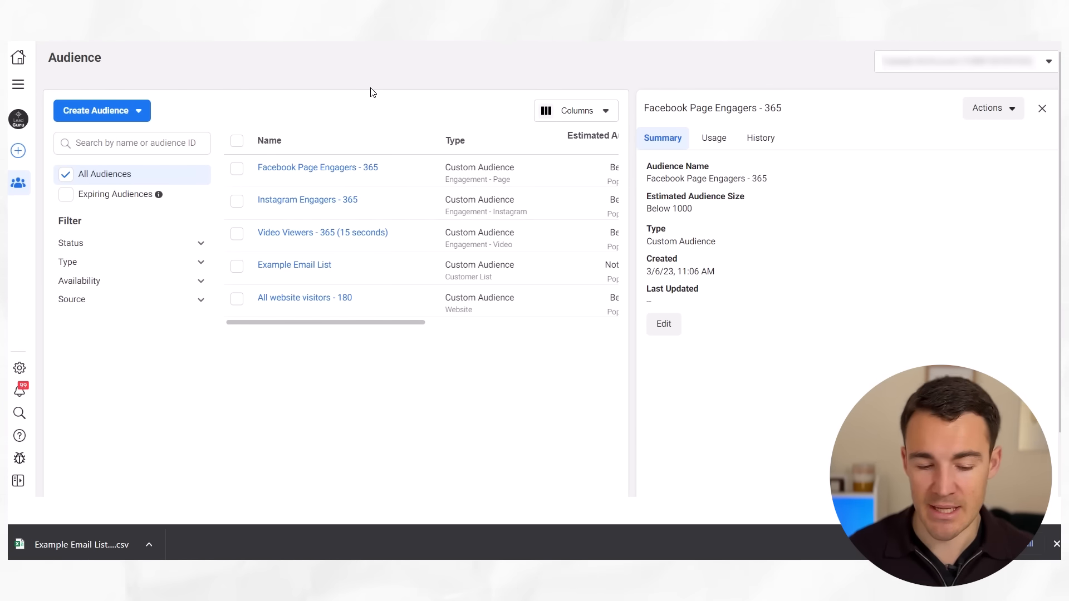